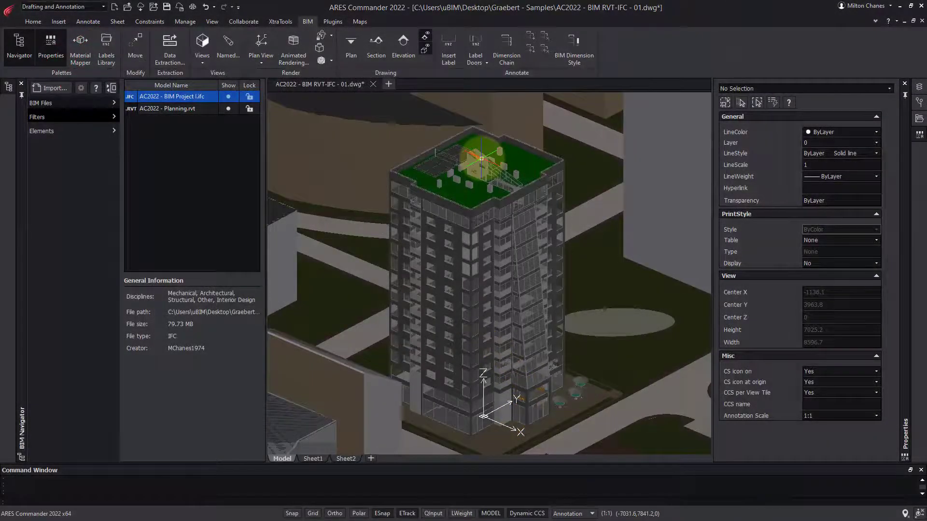
Zoom and pan onto the tower's rooftop, then select a Level 12 façade window.
scroll(481, 159, "up", 5)
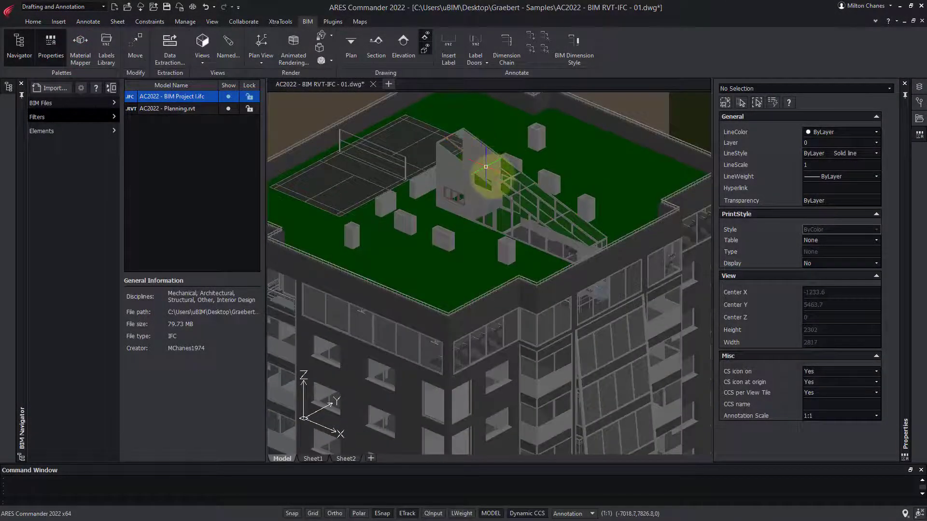
middle_click_drag(549, 208, 645, 213)
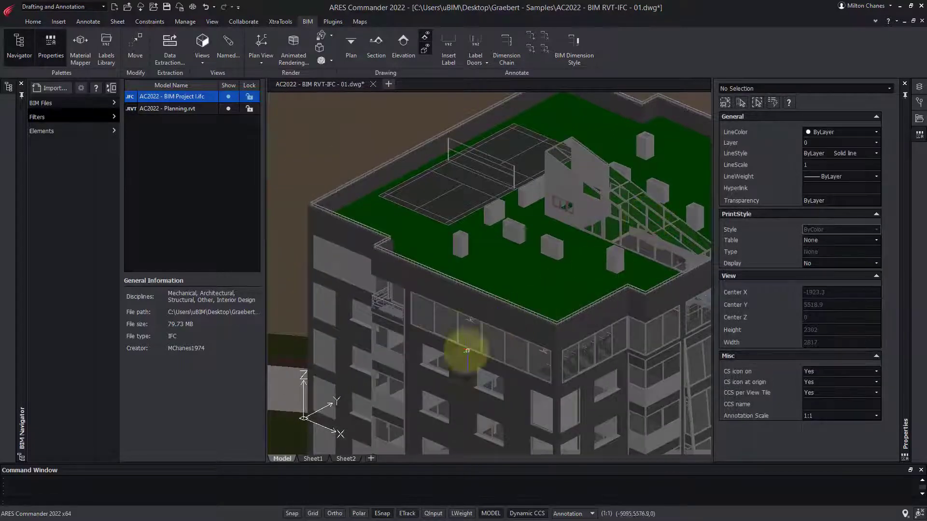
left_click(440, 355)
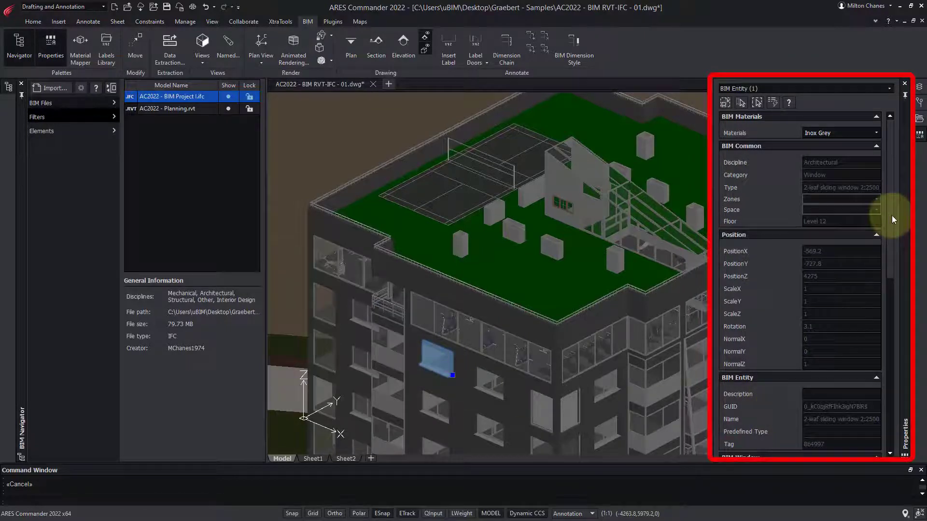
Review the window's BIM Window data (160 high, 250 wide), then select the rooftop badminton court.
scroll(891, 215, "down", 5)
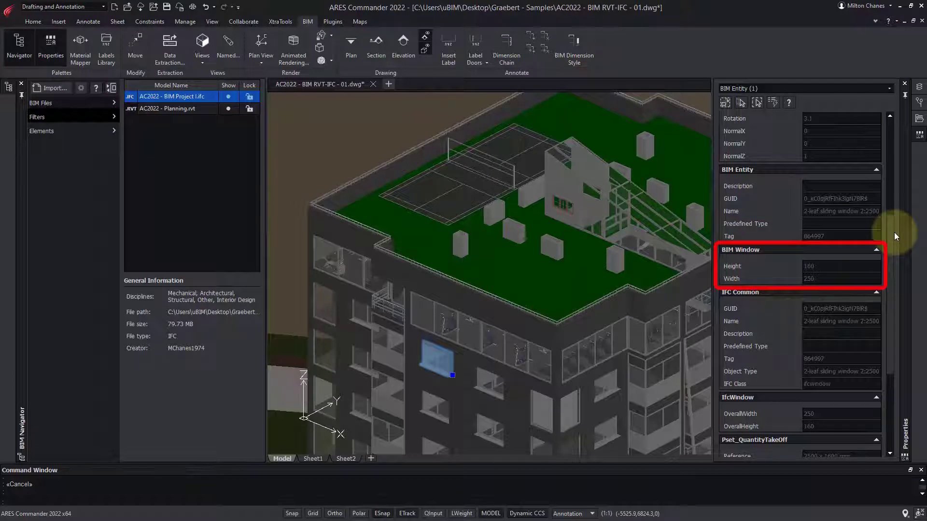
left_click_drag(891, 231, 898, 323)
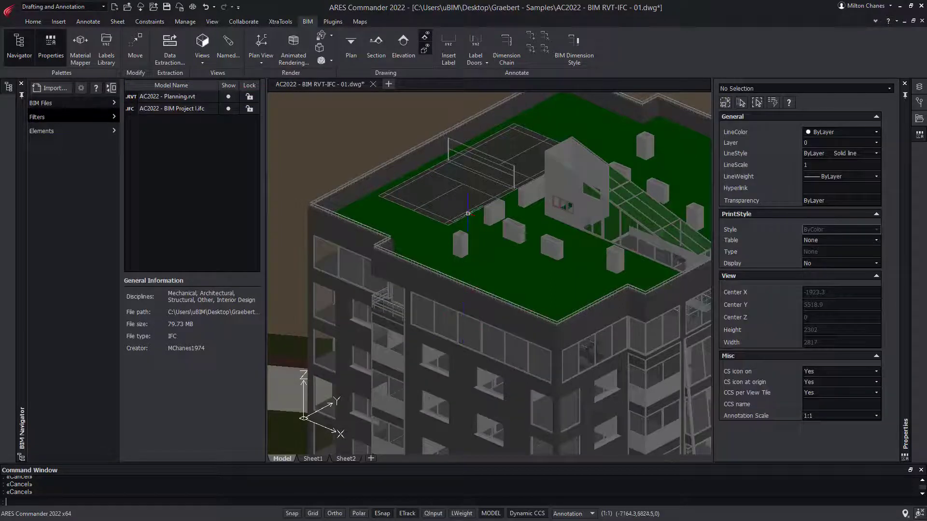
key("Escape")
left_click(473, 191)
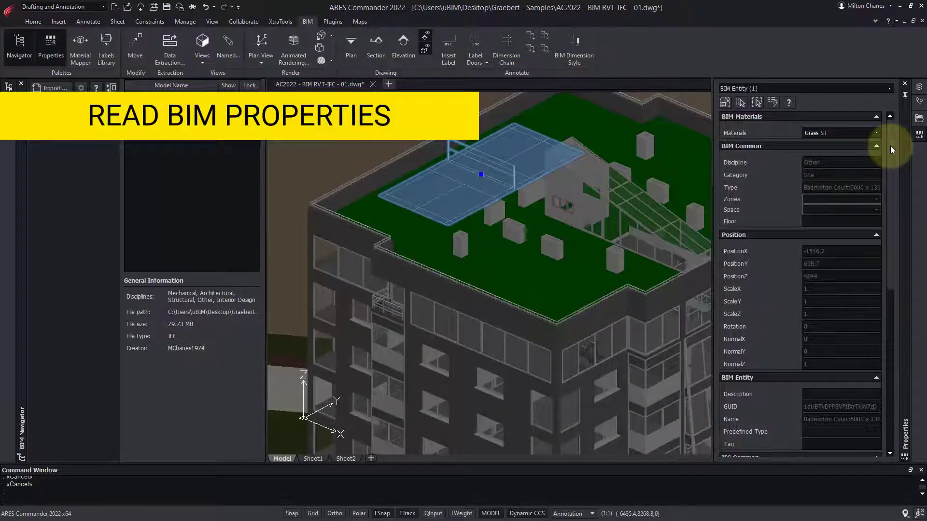
left_click_drag(890, 146, 891, 366)
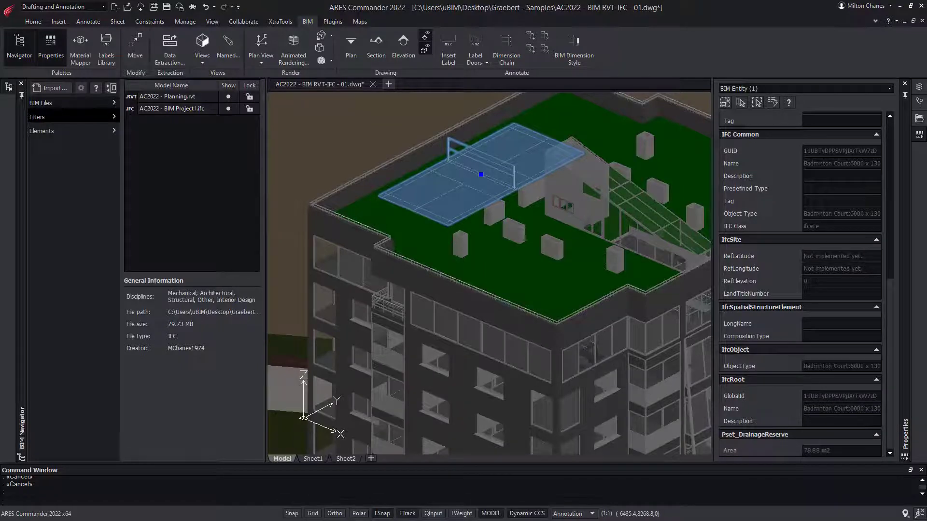
Deselect the badminton court and inspect a façade wall panel's properties down to Pset_WallCommon.
key("Escape")
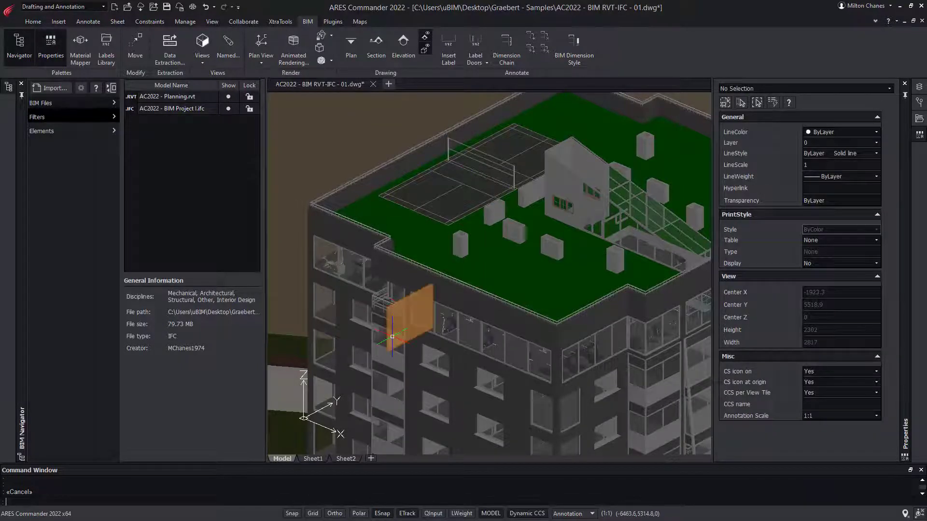
left_click(393, 334)
scroll(871, 323, "down", 3)
scroll(871, 323, "down", 5)
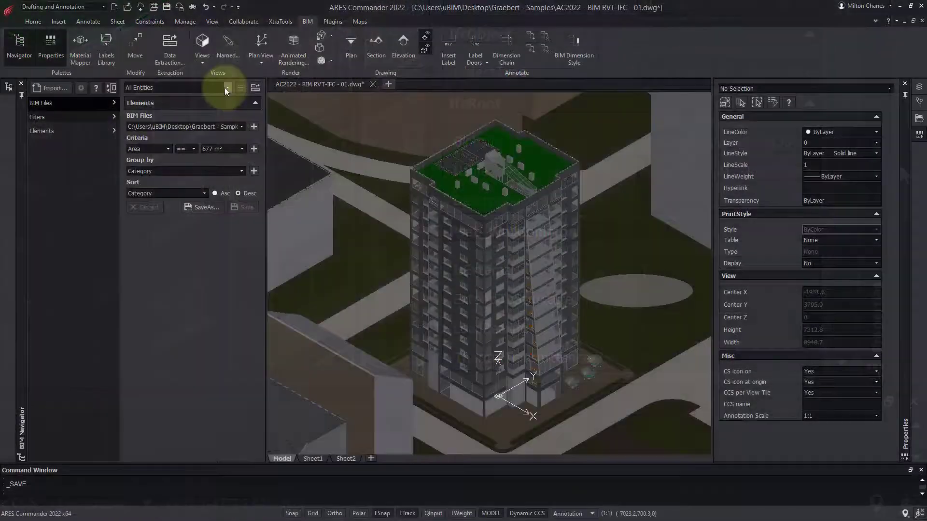
Apply the Carpentry - Level 4 filter, select four Level 4 doors, and show the Elements tree.
left_click(226, 89)
left_click(166, 151)
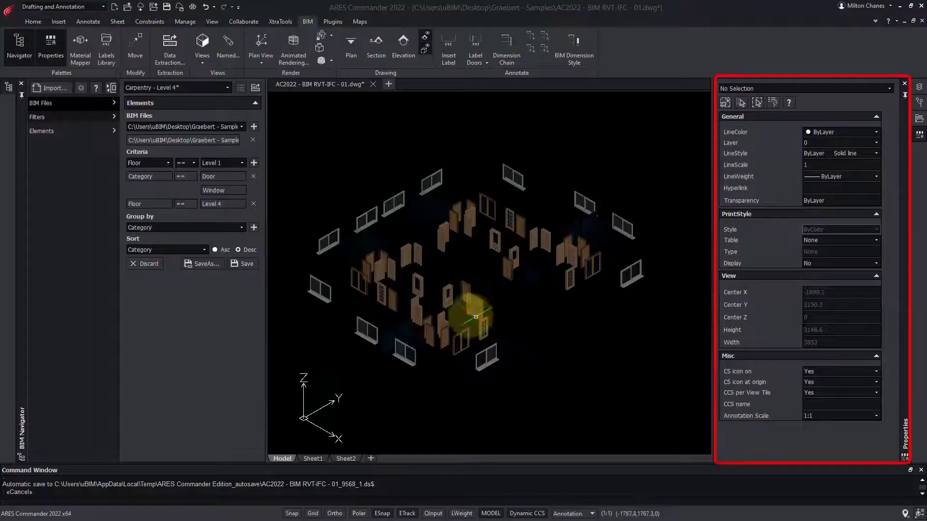
left_click(421, 308)
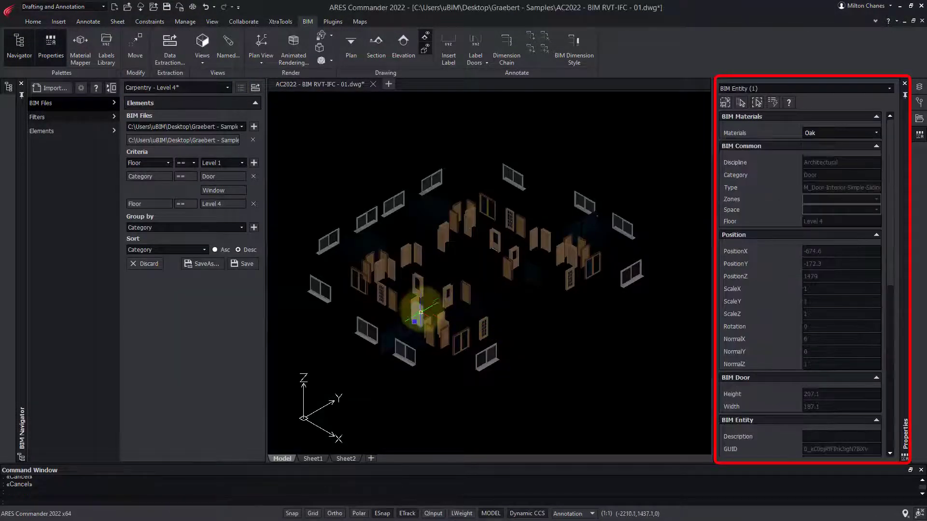
left_click(406, 252)
left_click(445, 225)
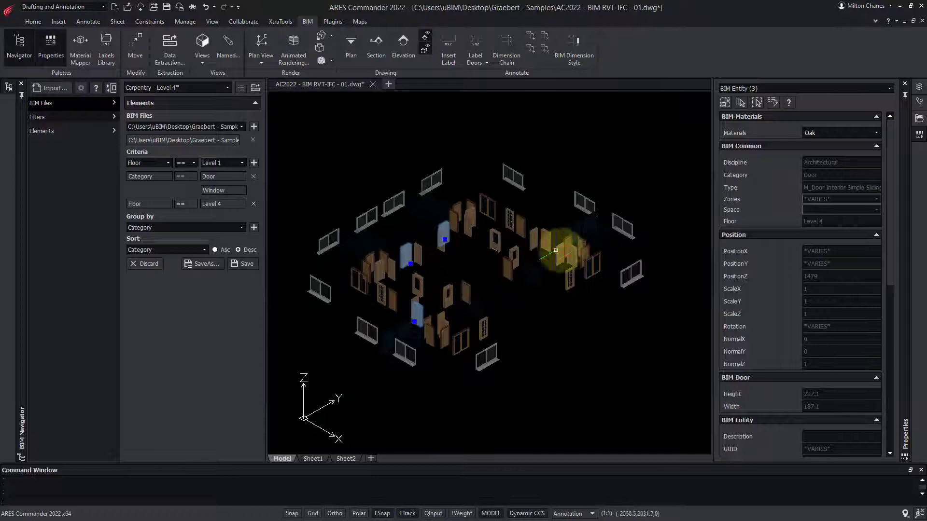
left_click(568, 253)
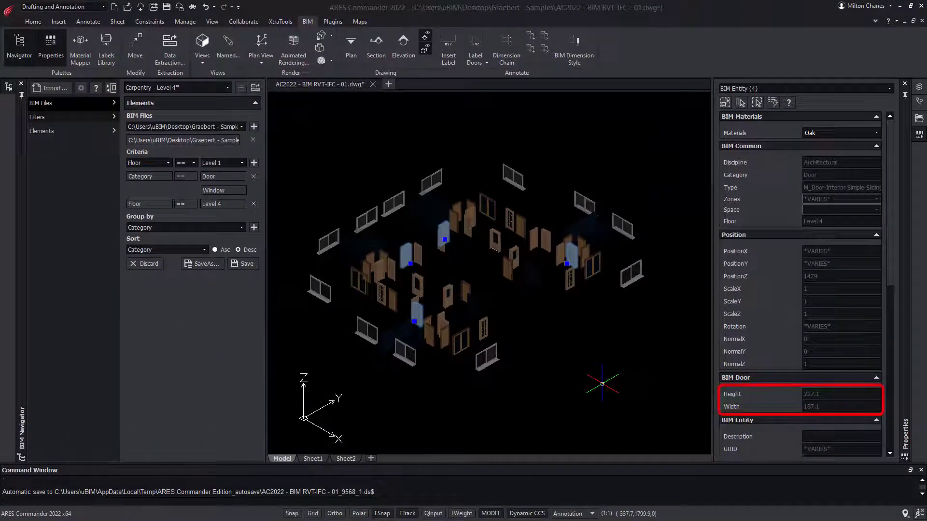
left_click(71, 133)
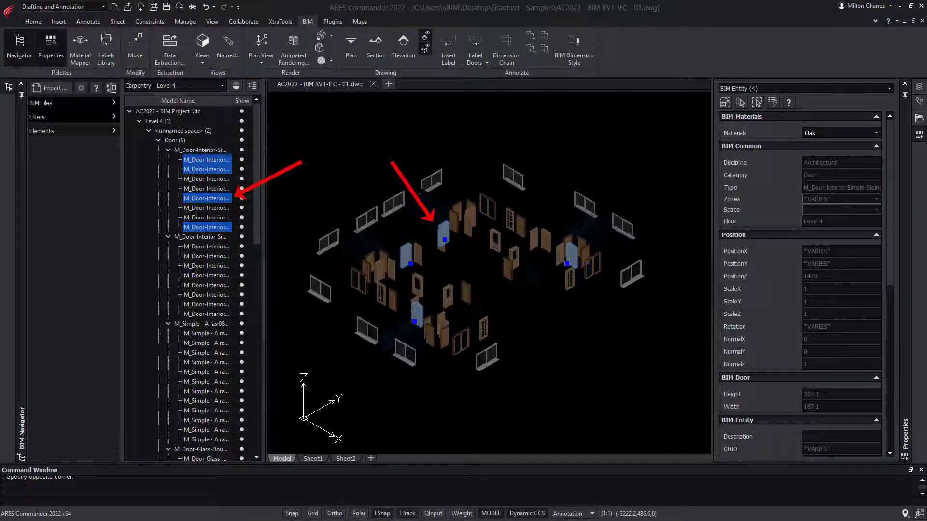
Add two Wood panel doors to the selection, widen the tree, save, and return to Filters.
left_click(211, 257, "ctrl")
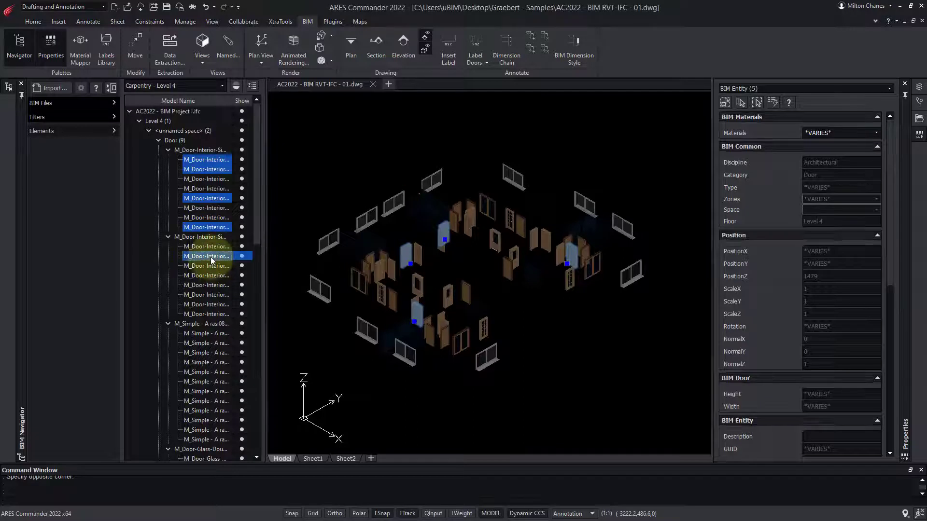
left_click(203, 295, "ctrl")
left_click_drag(265, 232, 408, 248)
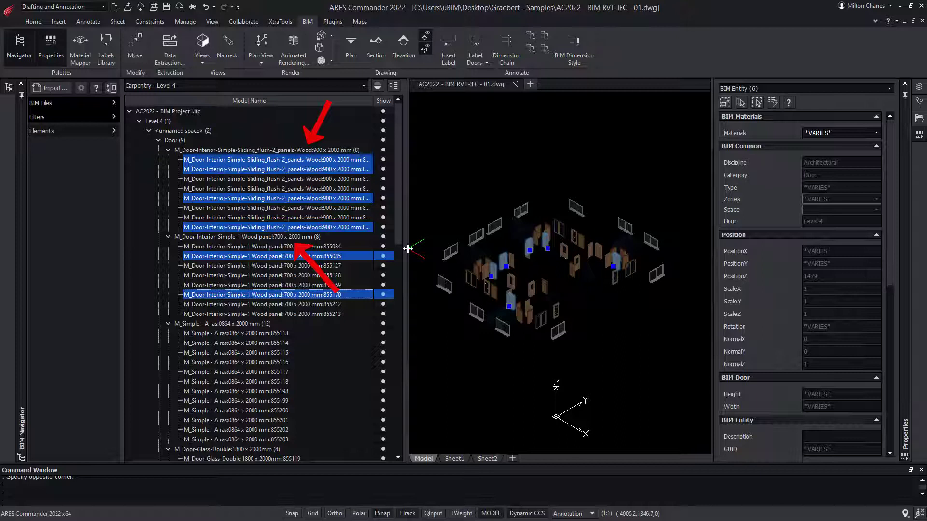
key("ctrl+s")
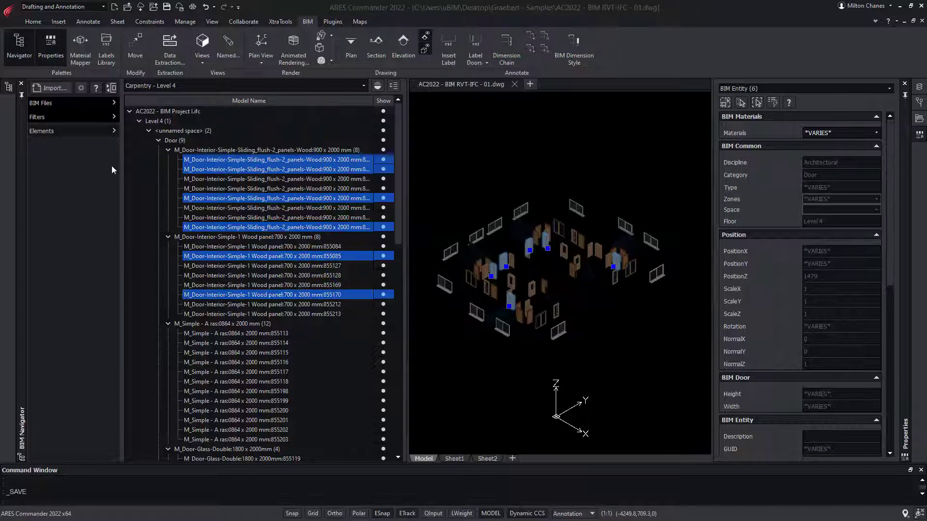
left_click(97, 115)
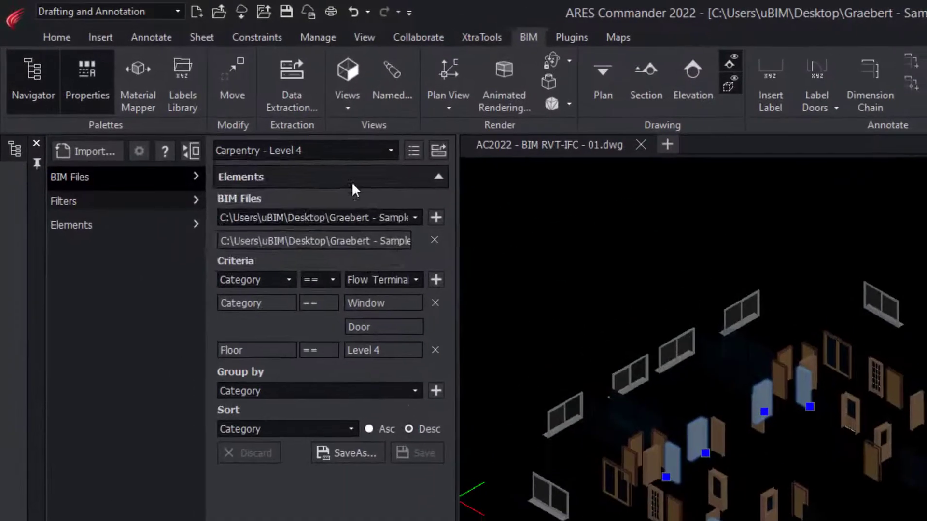
left_click(199, 88)
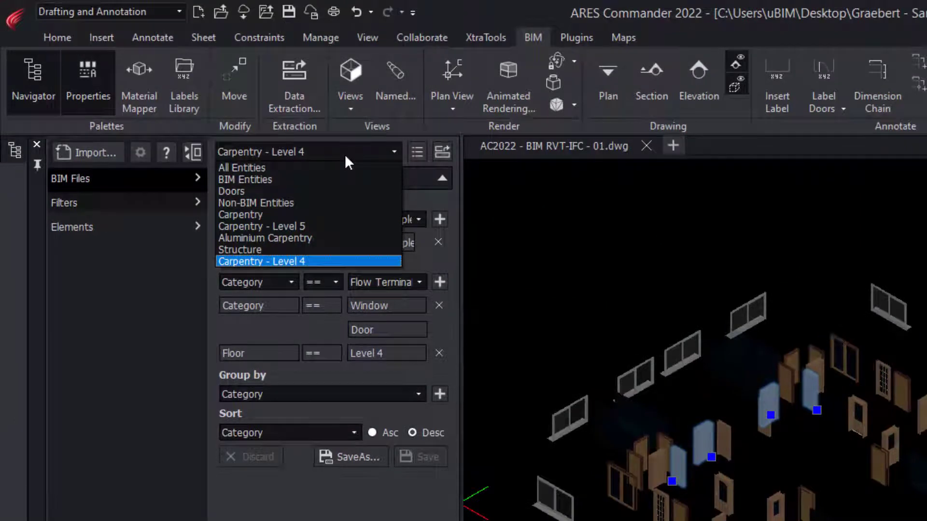
left_click(345, 153)
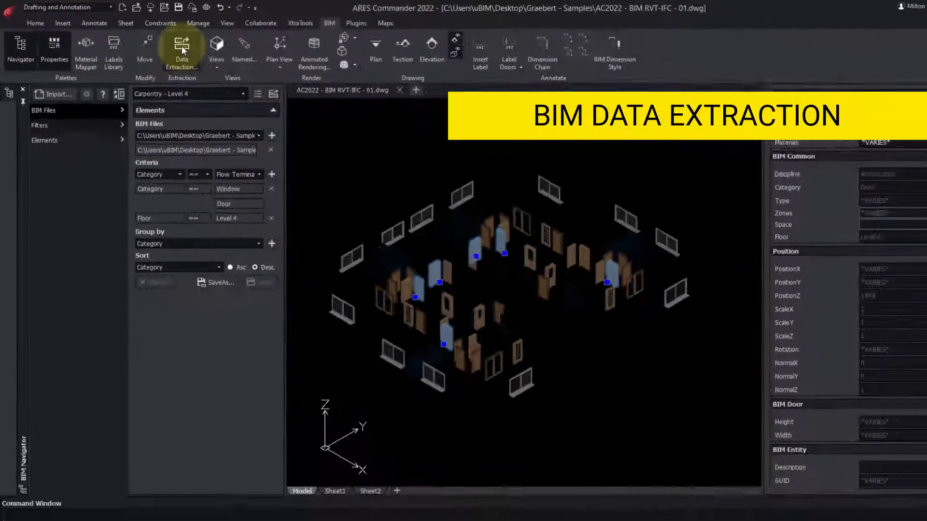
Start a new BIM data extraction and save its settings file.
left_click(351, 87)
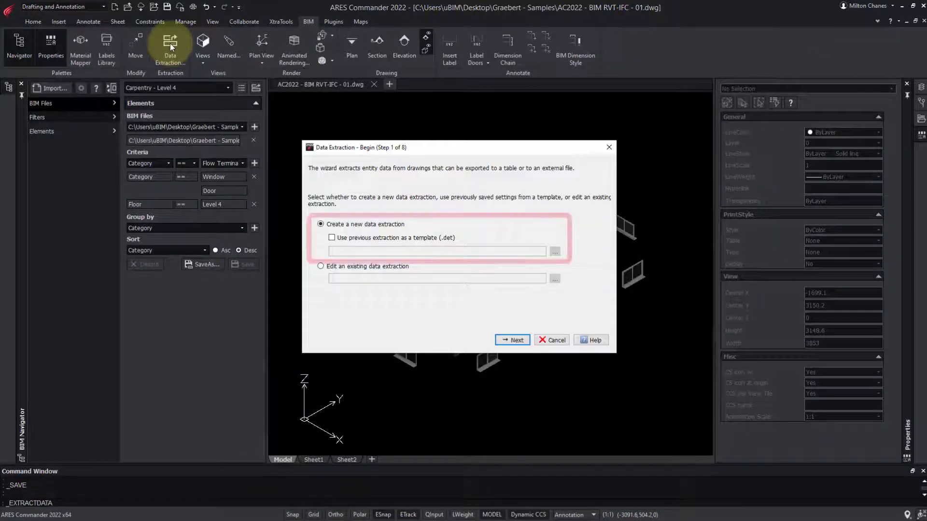
left_click(528, 340)
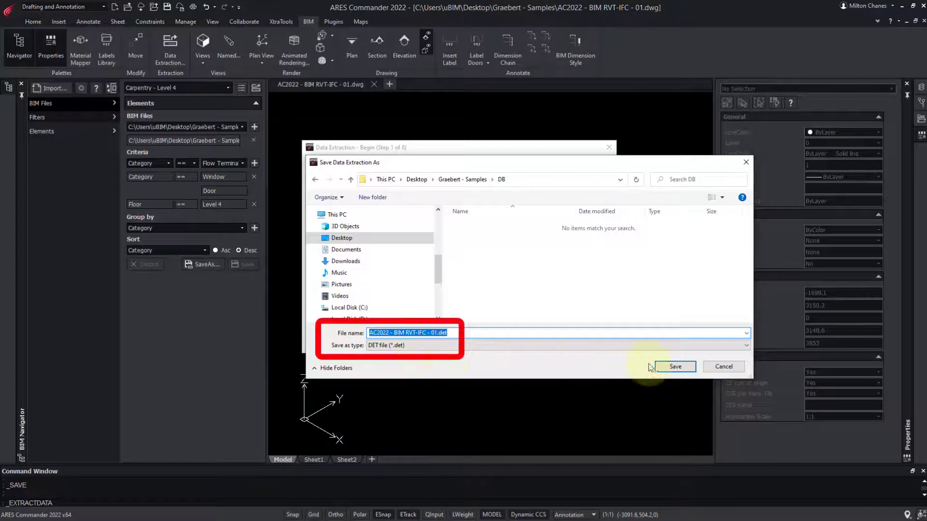
left_click(685, 368)
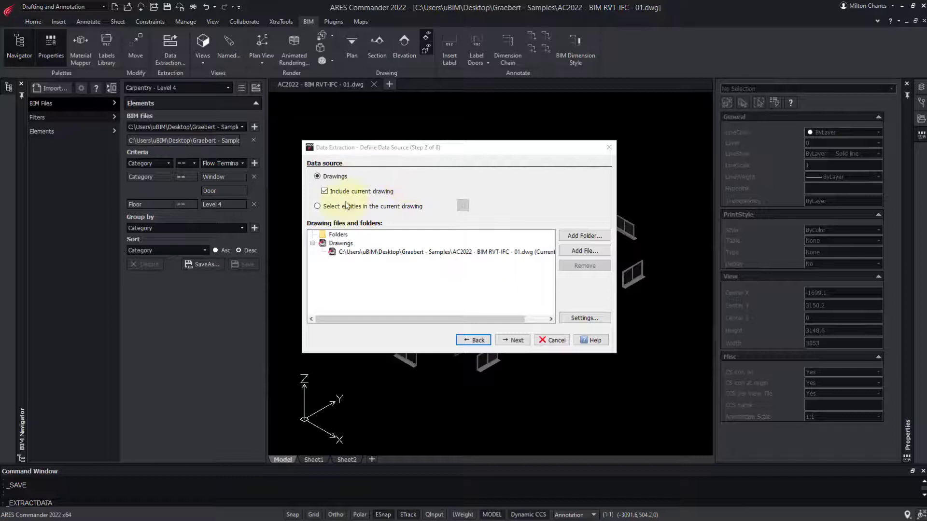
Window-select 74 entities in the current drawing as the extraction source and continue.
left_click(318, 207)
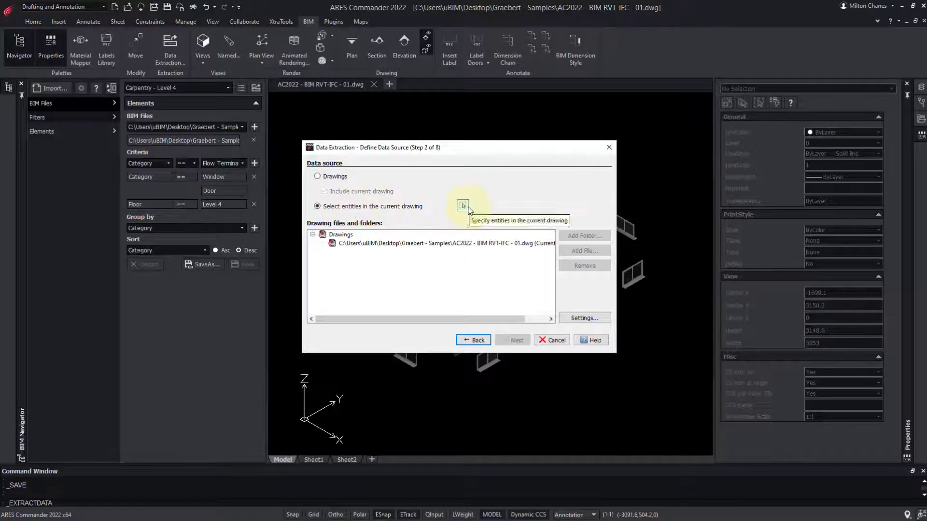
left_click(462, 206)
left_click(289, 141)
left_click(674, 404)
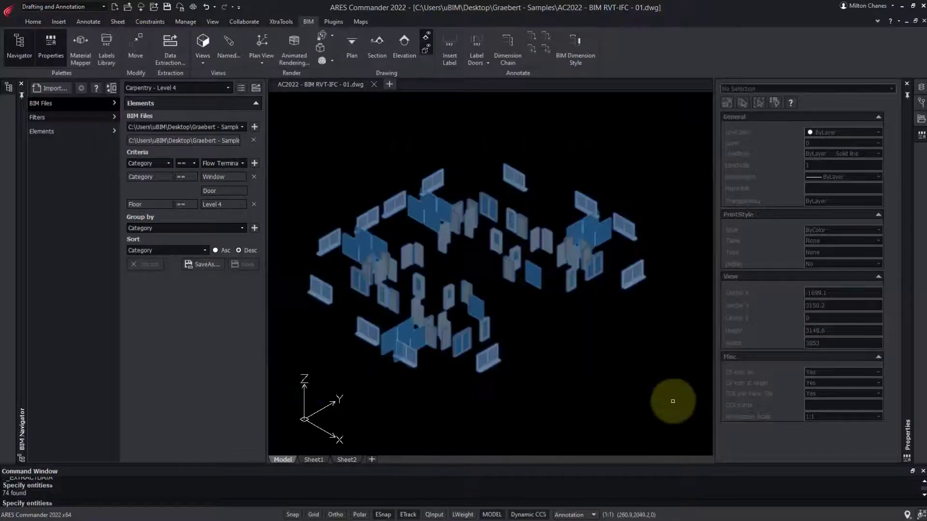
key("Return")
left_click(516, 340)
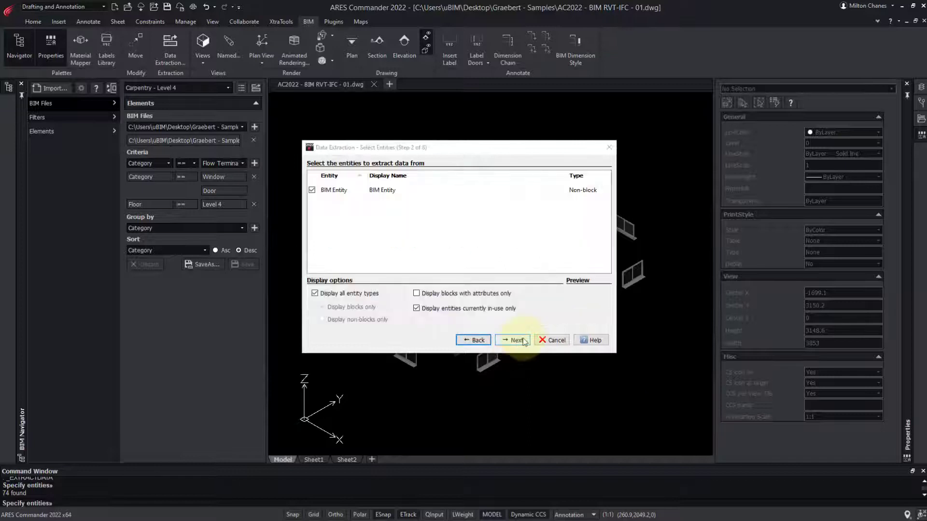
Exclude all property categories except BIM Door, keeping Category, Height and Width, and continue.
left_click(516, 340)
left_click(544, 280)
left_click(544, 274)
left_click(544, 266)
left_click(544, 259)
left_click(544, 252)
left_click(544, 245)
left_click(544, 237)
left_click(544, 230)
left_click(544, 223)
left_click(544, 216)
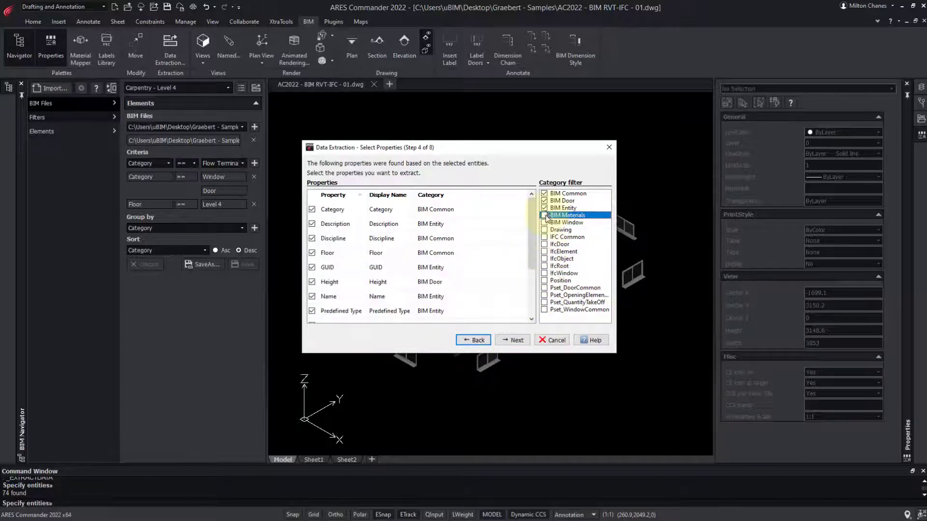
left_click(544, 208)
left_click(544, 201)
left_click(544, 200)
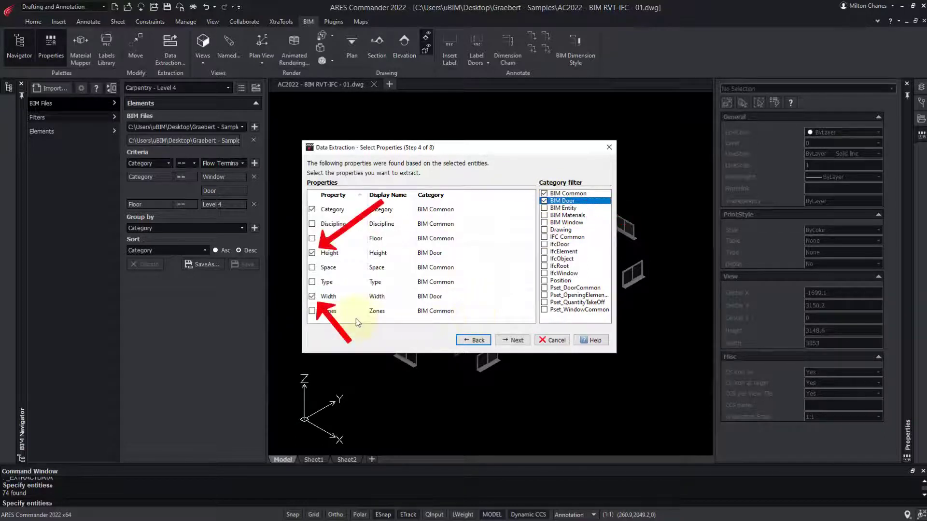
left_click(516, 341)
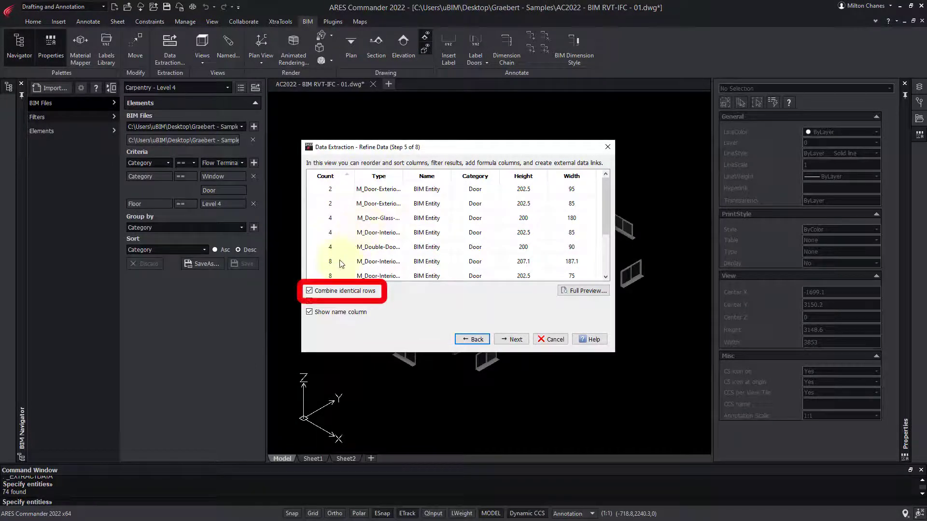
Re-enable 'Combine identical rows' with counts and widen the Type column to reveal full names.
left_click(309, 292)
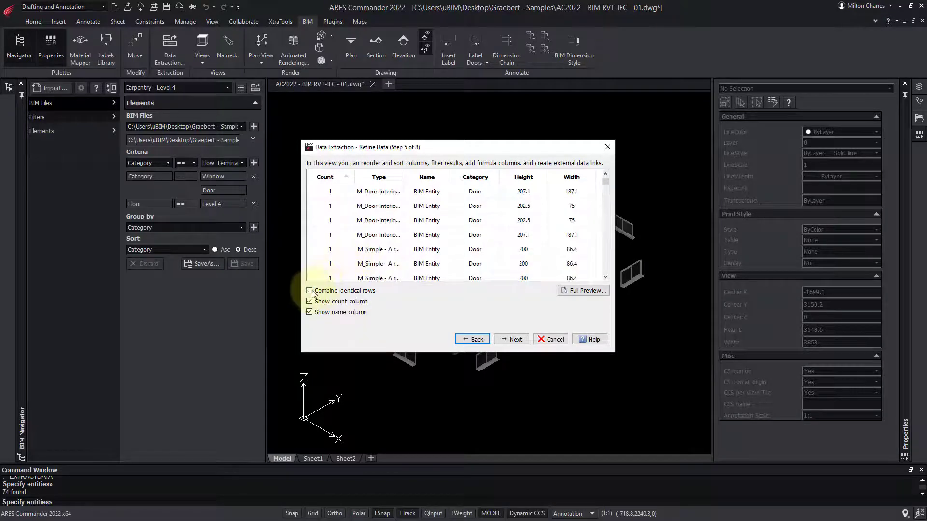
left_click(309, 291)
left_click_drag(403, 174, 563, 175)
left_click_drag(463, 277, 394, 263)
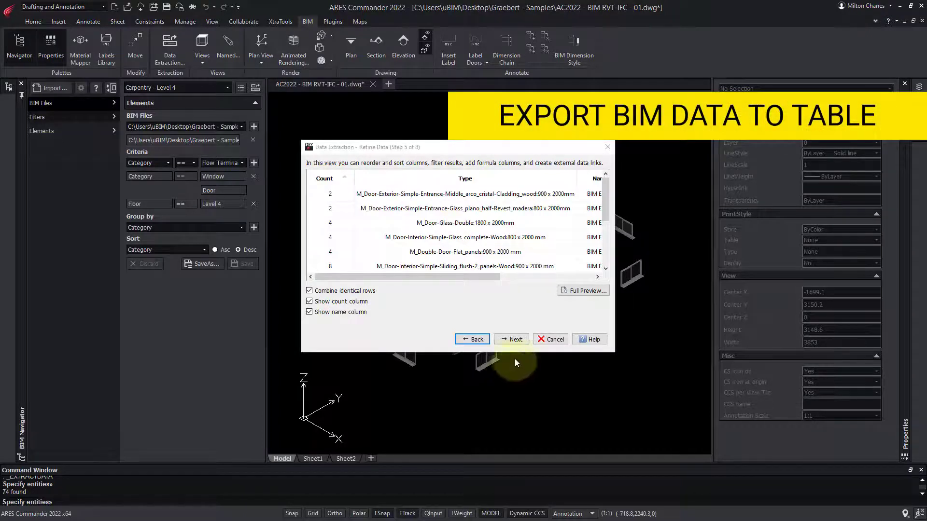
left_click(514, 339)
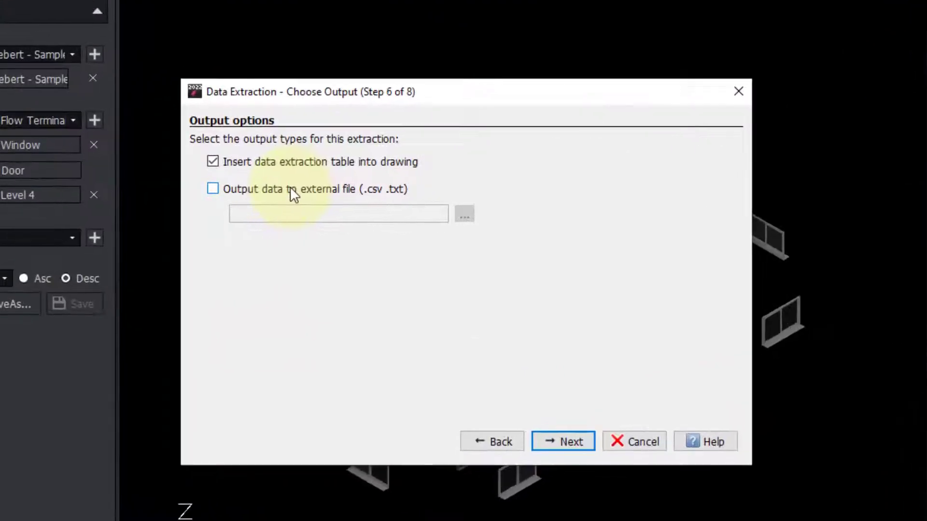
Add CSV file output, title the table 'Carpentry List', and finish the wizard to insert it.
left_click(361, 200)
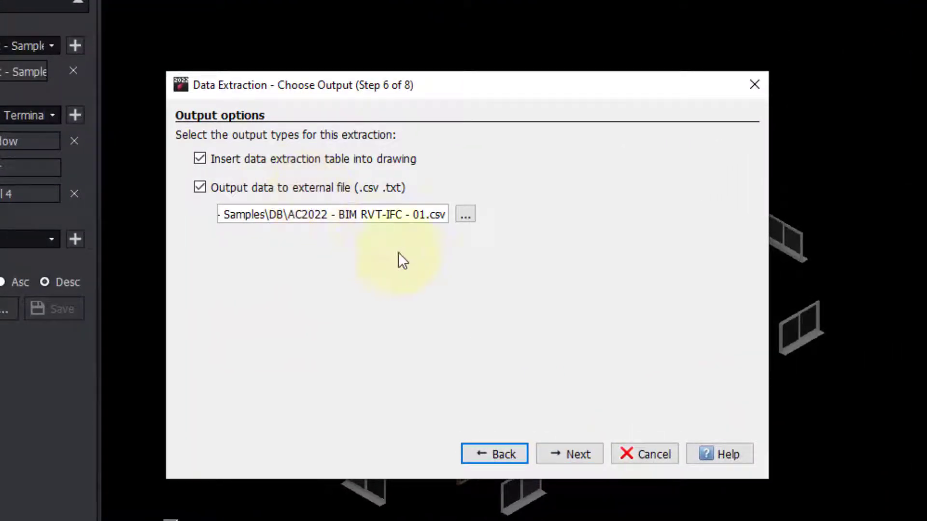
left_click(575, 453)
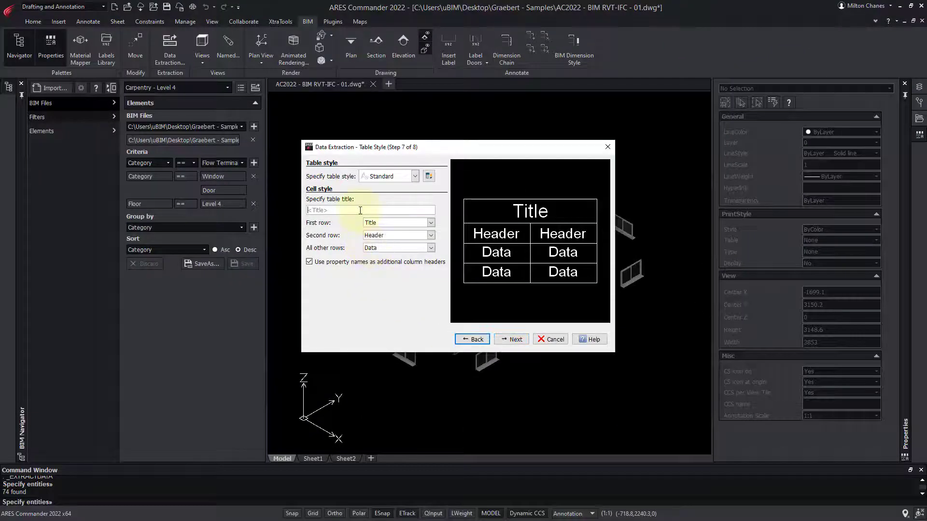
type("Carpentry List")
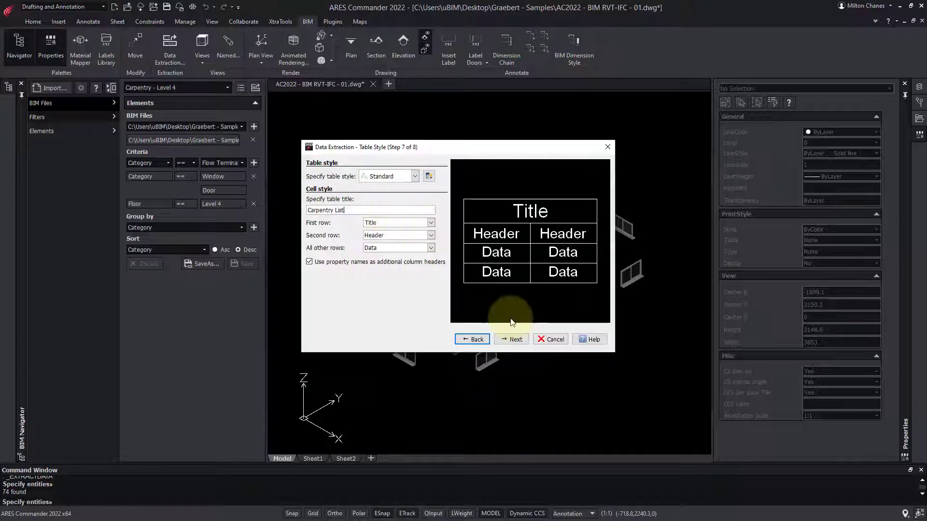
left_click(523, 342)
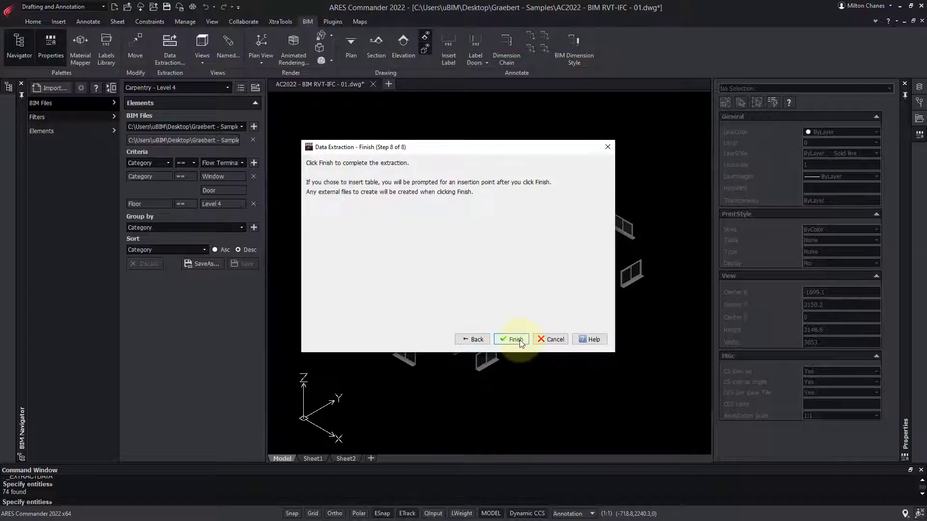
left_click(515, 339)
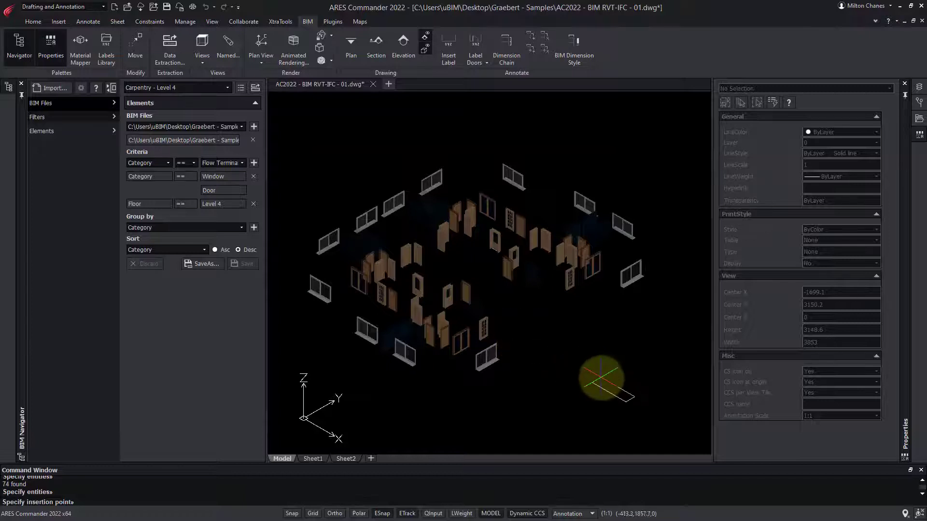
left_click(619, 389)
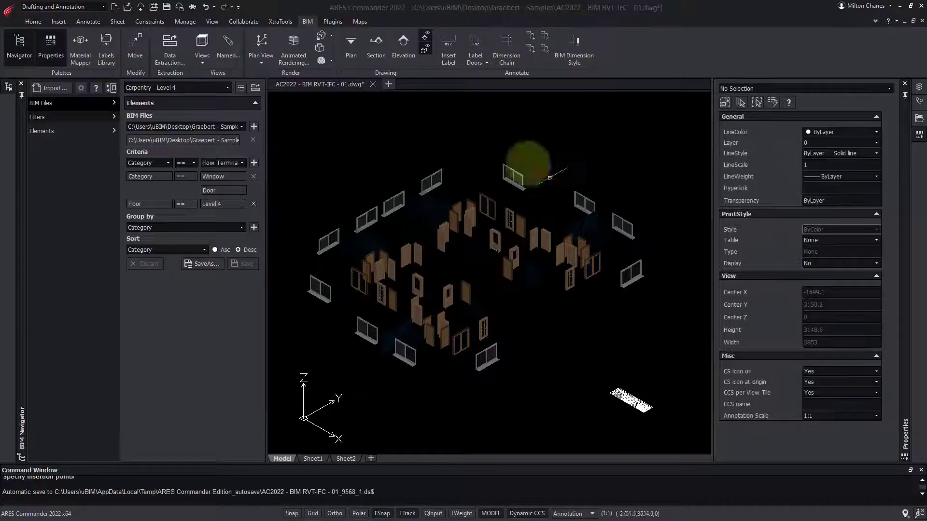
In Top view, move the table into place, zoom in, save, and select the Width 85 cell.
left_click(203, 43)
left_click(541, 118)
scroll(585, 165, "up", 5)
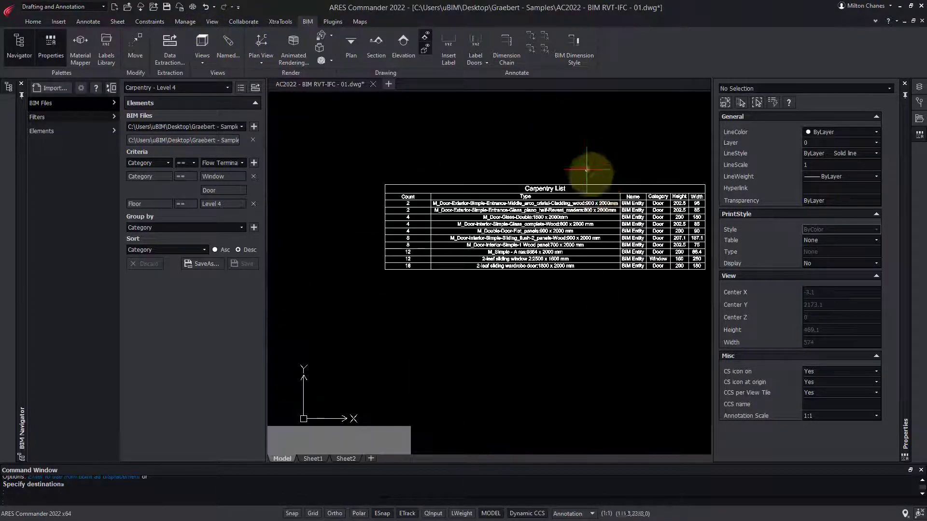
key("ctrl+s")
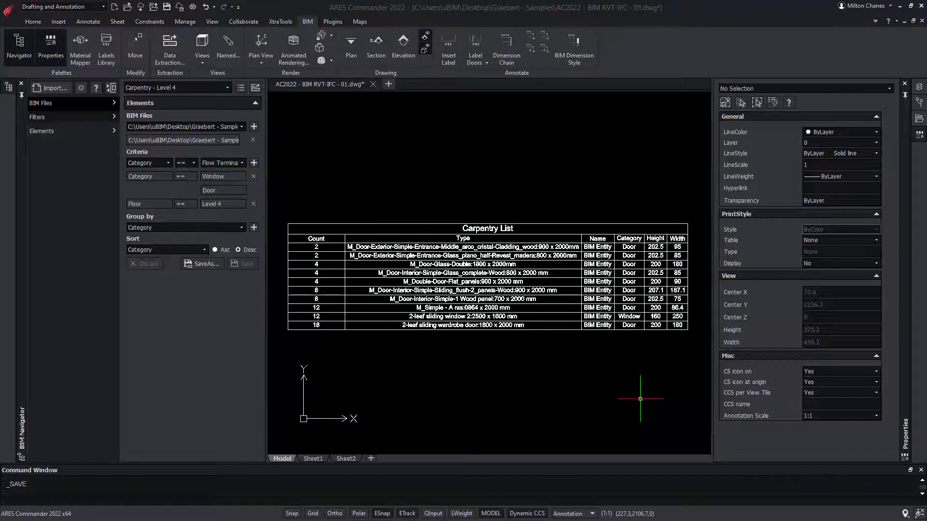
left_click(681, 256)
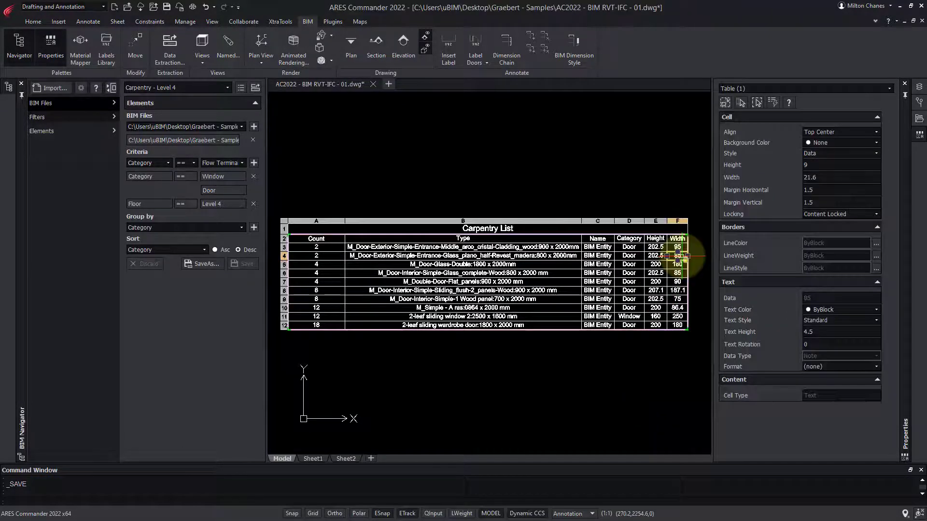
Insert a new table column right of Width and title it 'Price of Unit'.
right_click(683, 256)
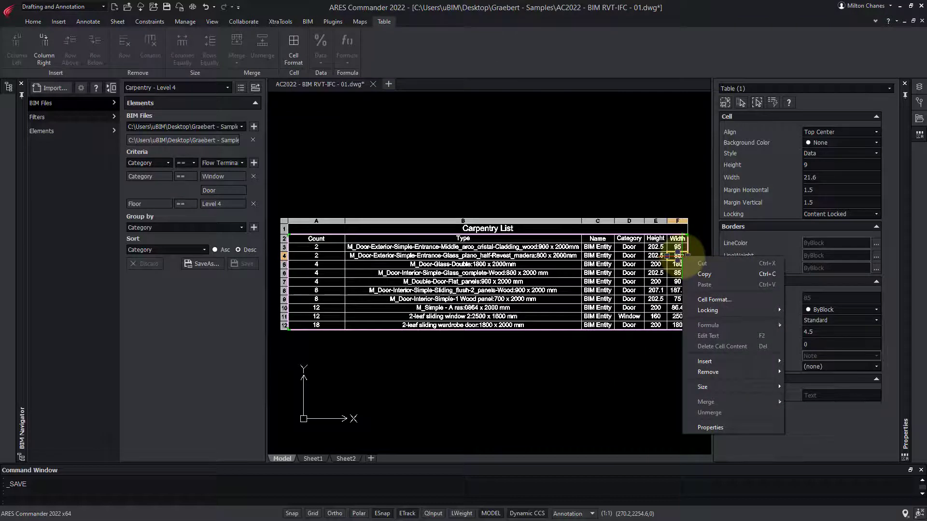
mouse_move(731, 358)
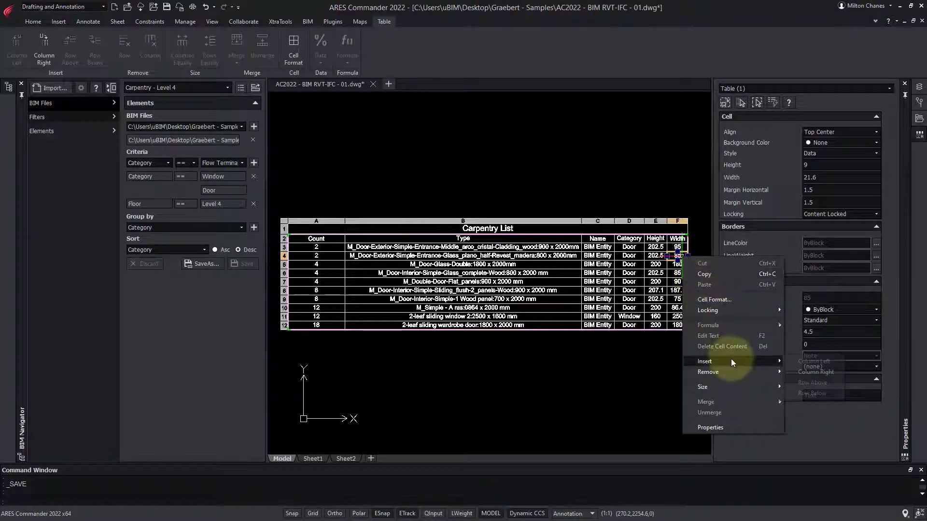
left_click(816, 372)
middle_click_drag(705, 336, 545, 326)
scroll(550, 275, "up", 4)
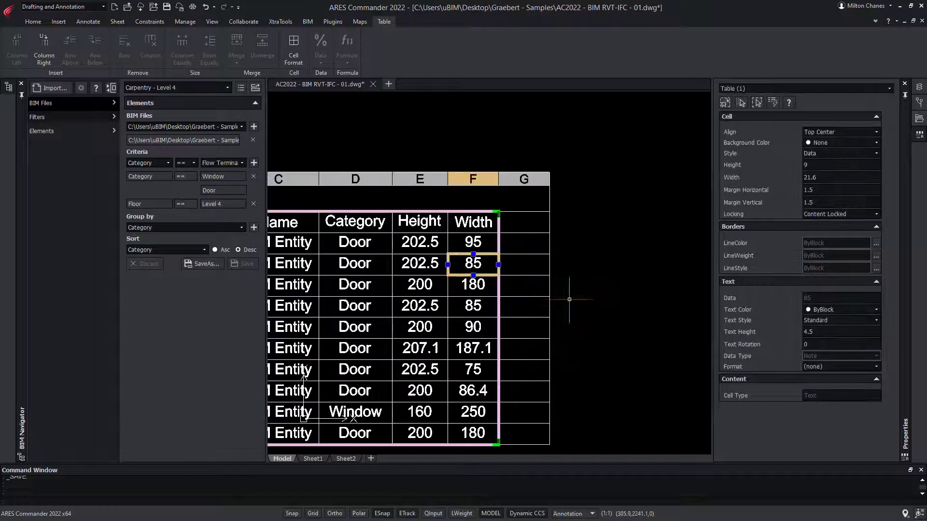
double_click(540, 225)
type("Price of Uni")
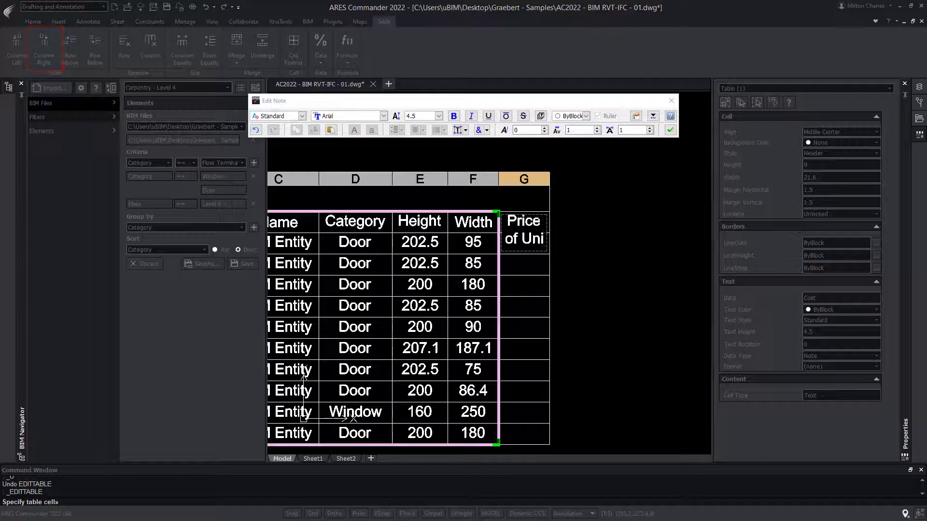
type("t")
left_click(568, 217)
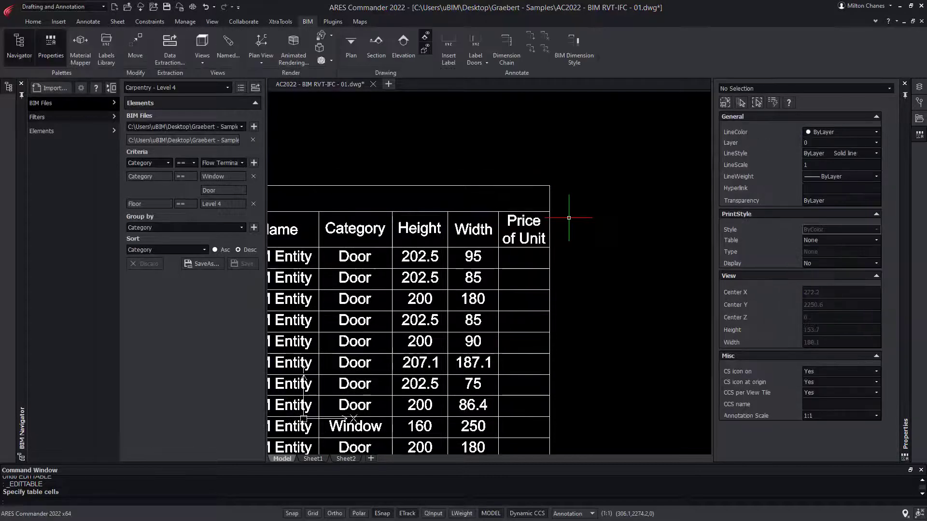
Widen column G to fit its header, then select the empty cell under Total Building.
left_click(552, 246)
left_click(550, 212)
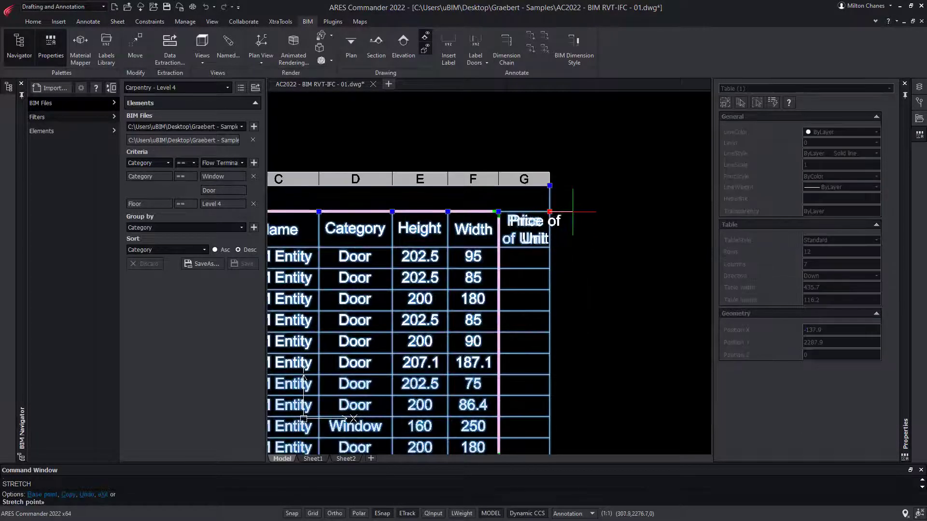
left_click(592, 212)
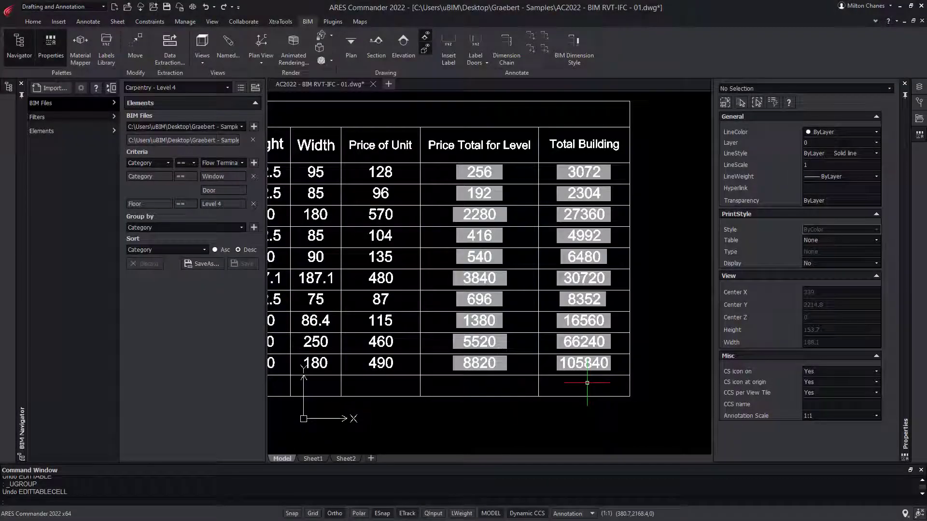
left_click(584, 387)
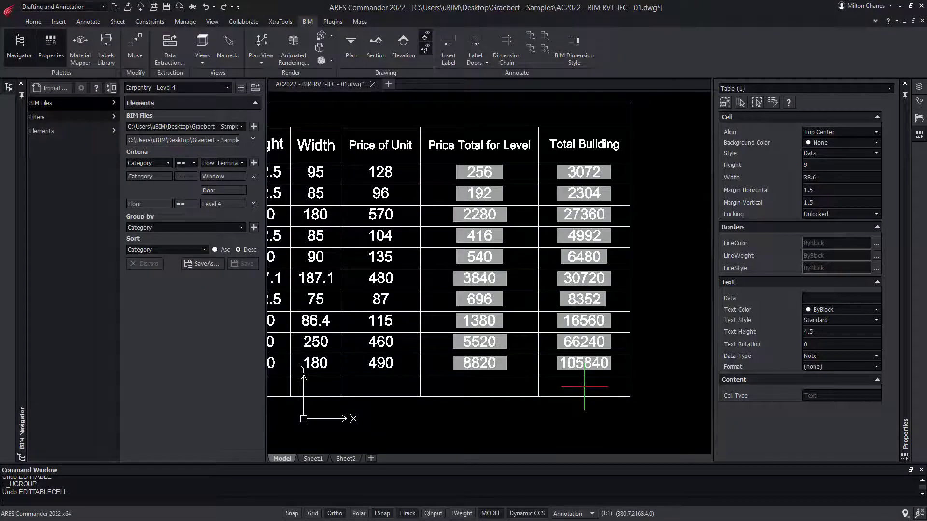
left_click(584, 387)
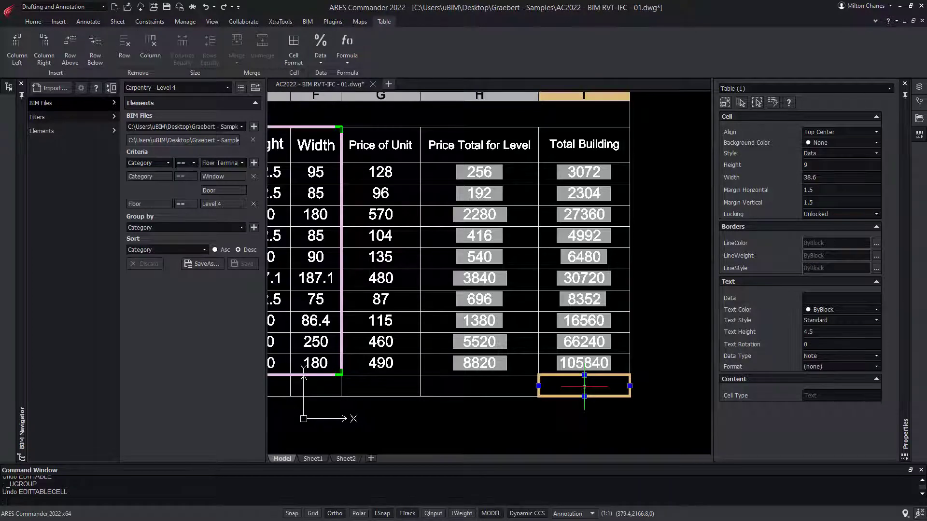
Insert a Sum formula in the bottom cell spanning up to I2, totalling 271920.
right_click(584, 387)
mouse_move(661, 280)
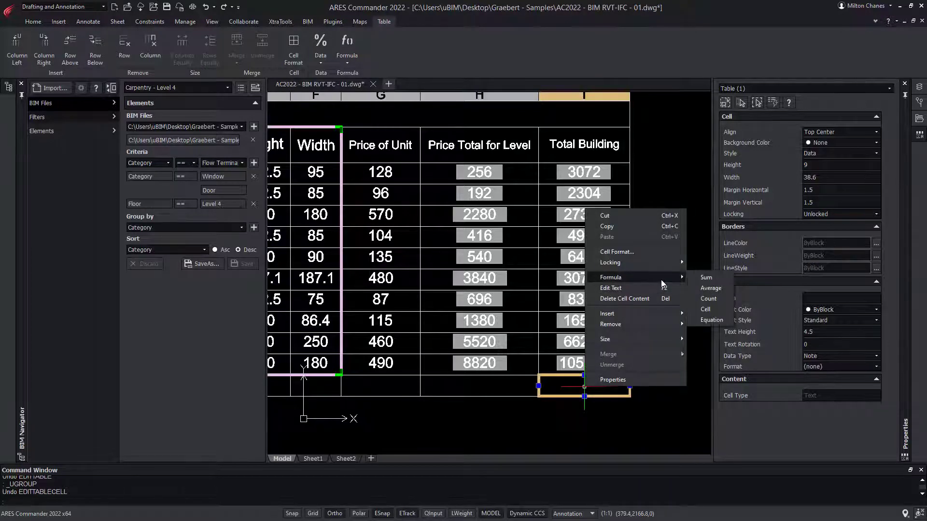
left_click(692, 279)
left_click(614, 385)
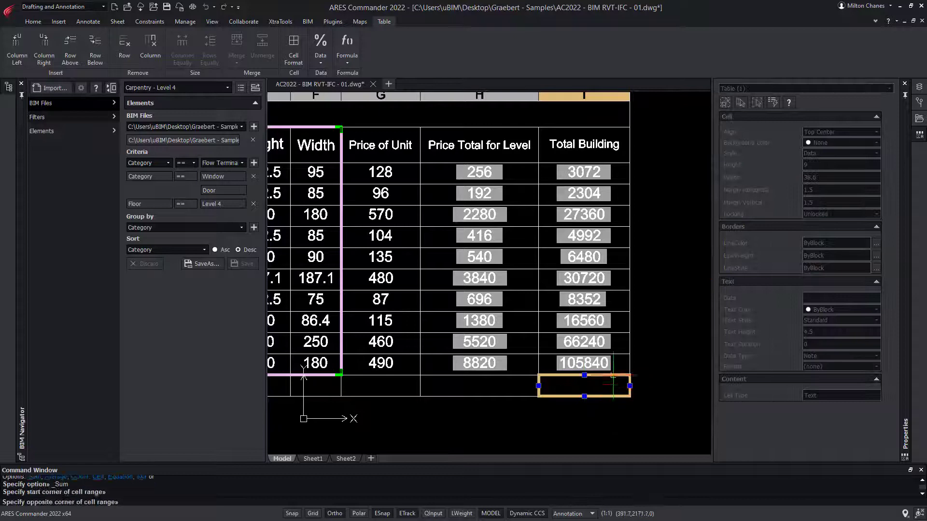
left_click(594, 169)
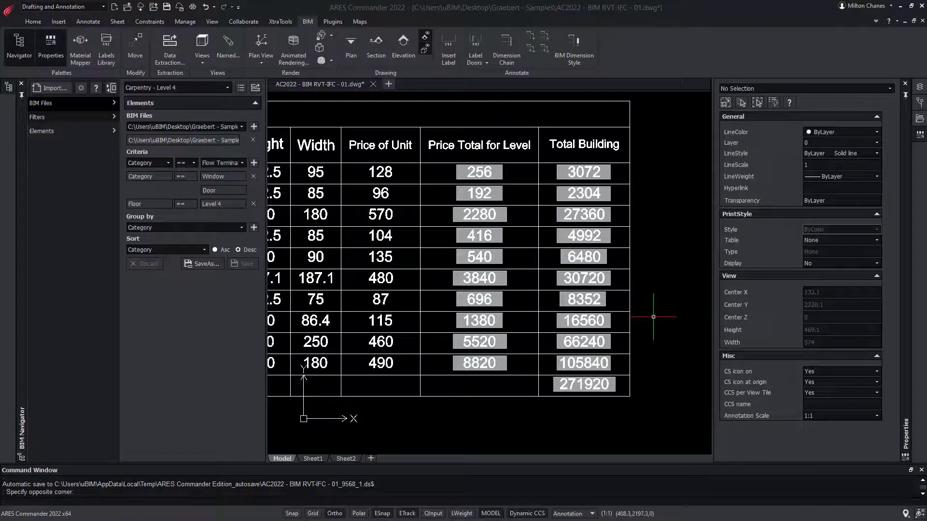
scroll(544, 323, "down", 3)
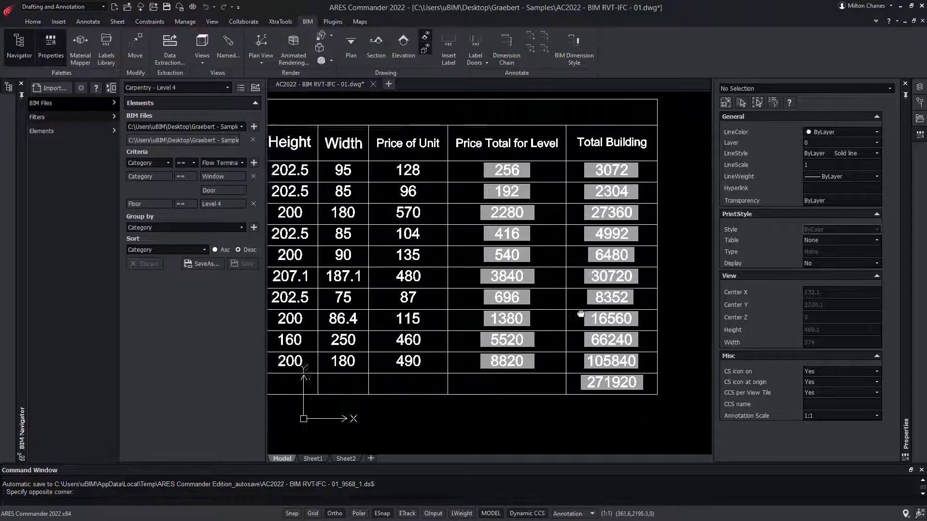
Pan to the Type column and open the M_Door-Glass-Double cell text for editing.
scroll(504, 312, "down", 2)
middle_click_drag(504, 312, 554, 290)
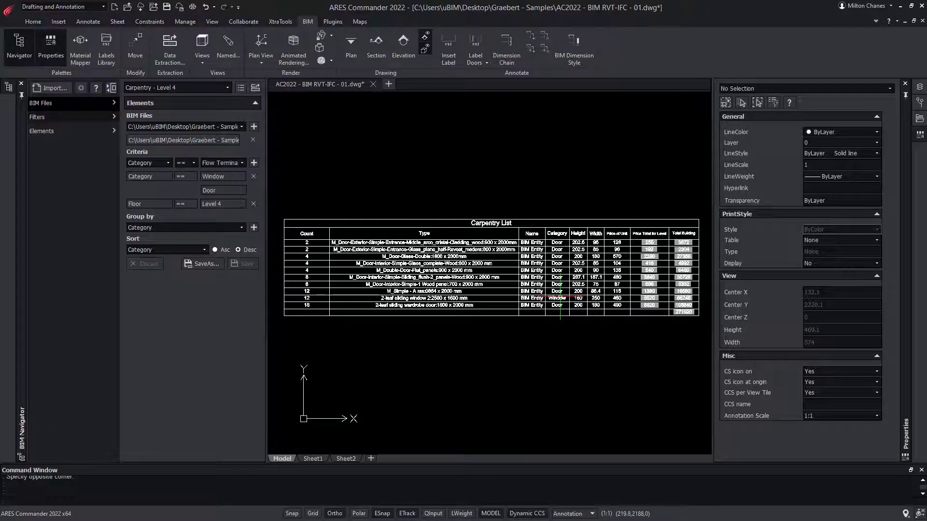
double_click(411, 256)
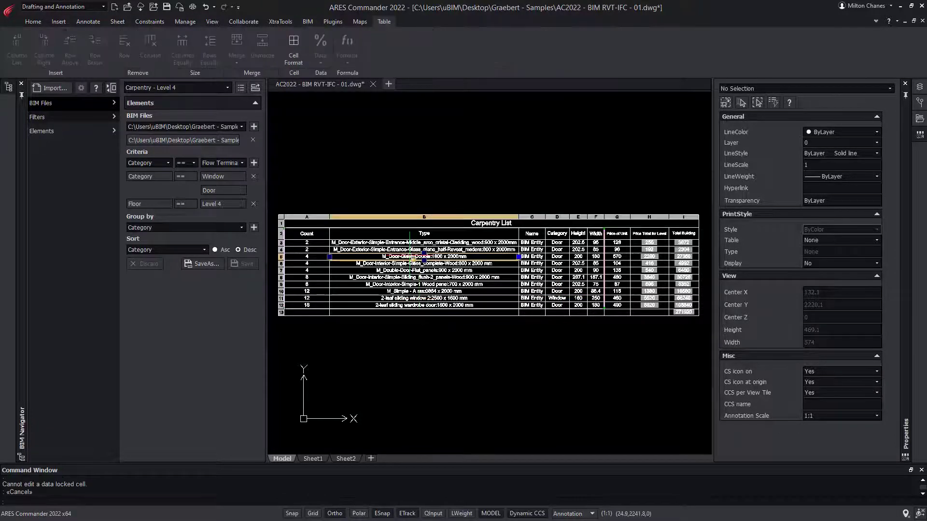
scroll(411, 257, "up", 5)
double_click(413, 260)
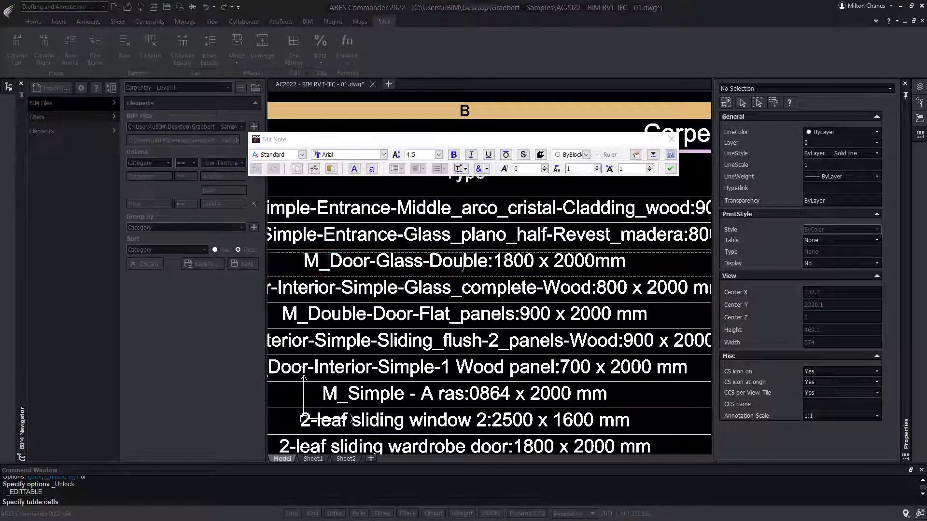
Rewrite the entry as 'Door - Glass - Double: 180 x 2000mm'.
left_click(361, 261)
type("-")
left_click(414, 261)
type("-")
left_click(481, 261)
left_click(587, 262)
key("BackSpace")
left_click(670, 169)
scroll(463, 290, "down", 5)
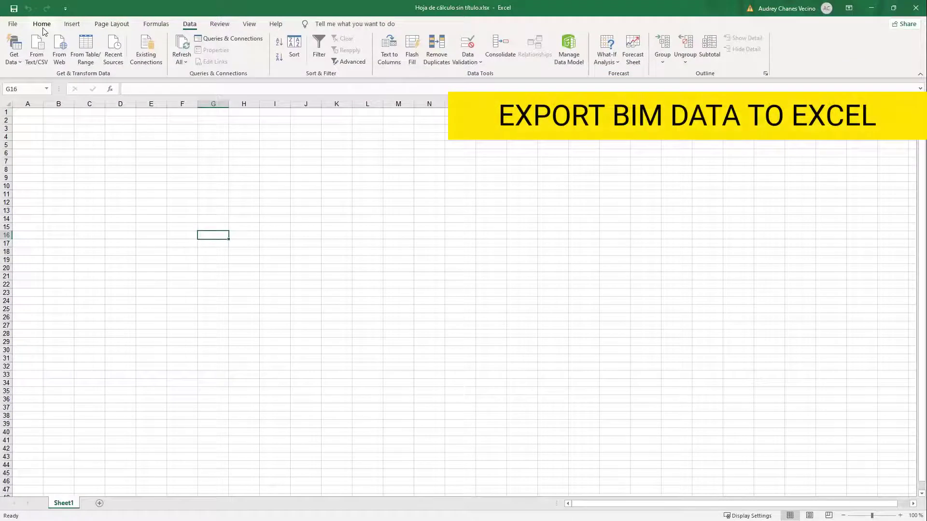
Import AC2022 - BIM RVT-IFC - 01.csv with From Text/CSV and load it as a table.
left_click(37, 48)
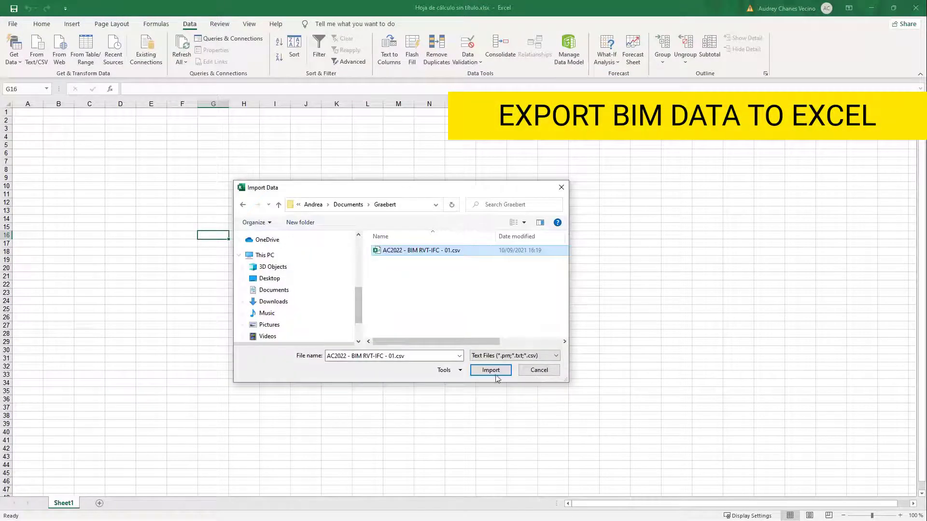
left_click(495, 374)
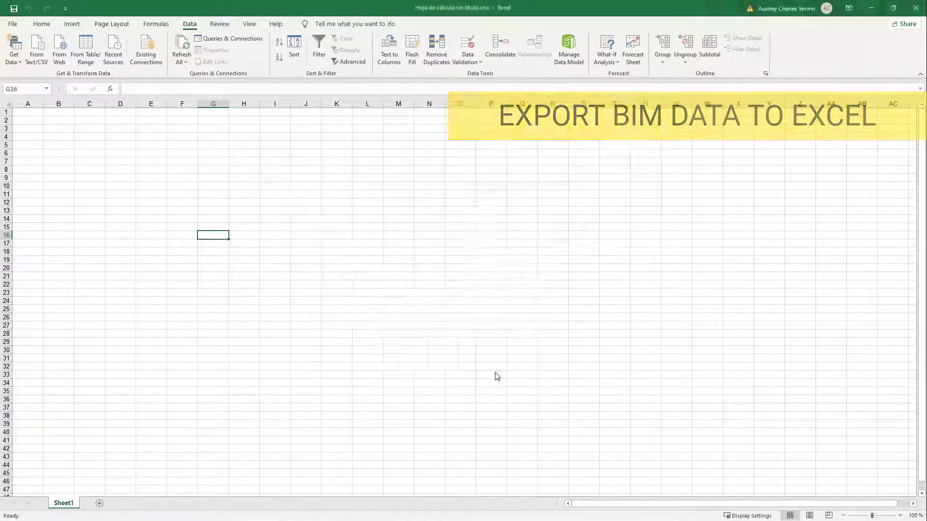
left_click(556, 400)
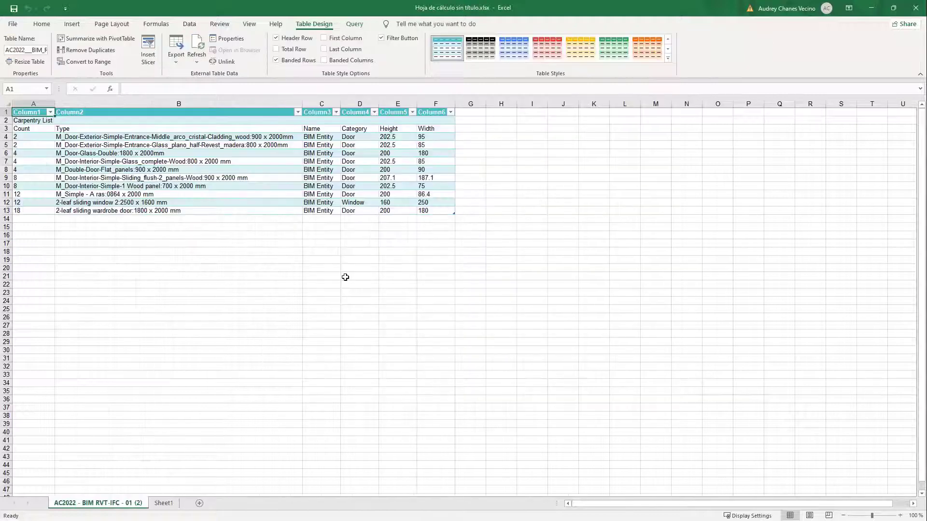
Add 'Price of Unit' and 'Total for Level' headers in G3:H3 and =SUM(I3:I13) in I14.
left_click(474, 129)
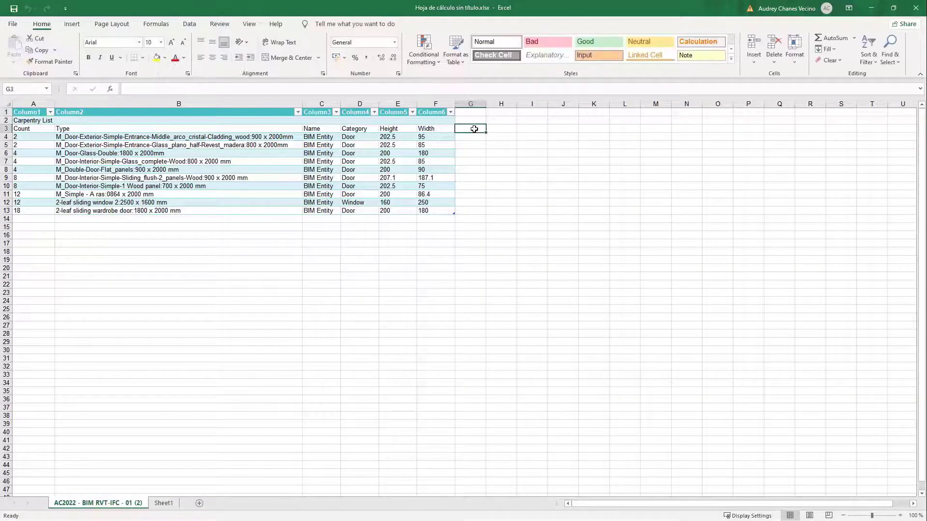
type("Price of Unit")
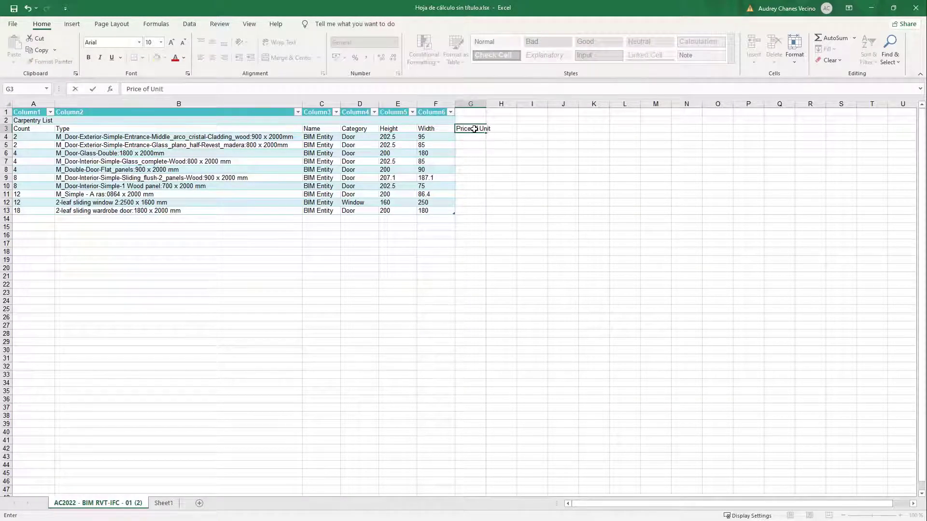
key("Tab")
type("Total for Leve")
key("Tab")
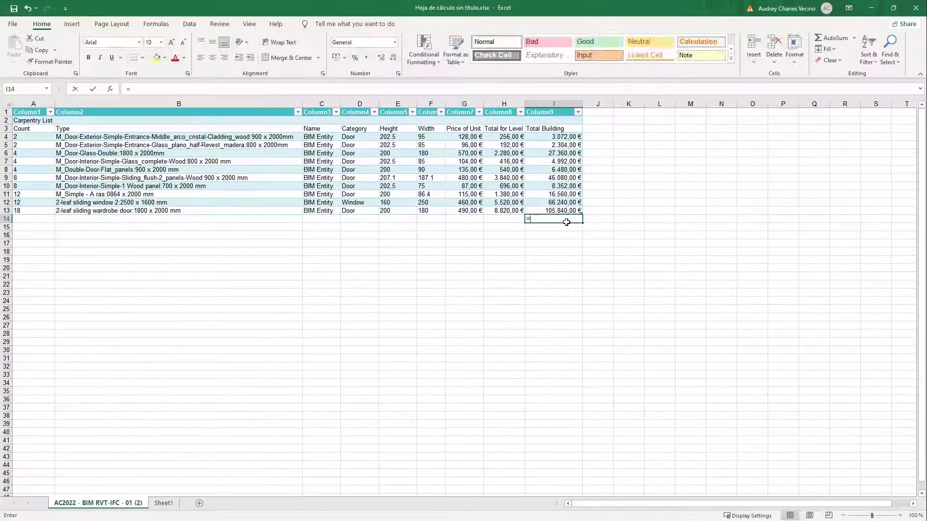
type("=S")
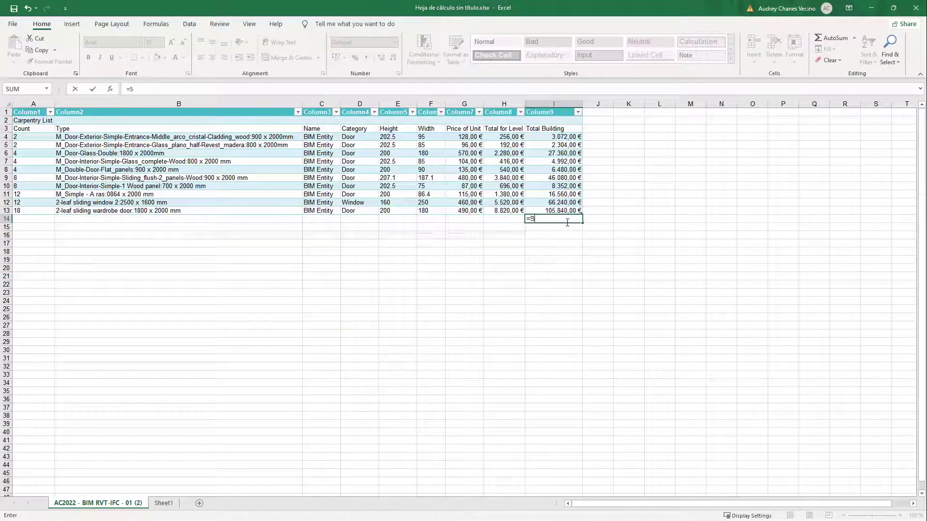
type("UM(I")
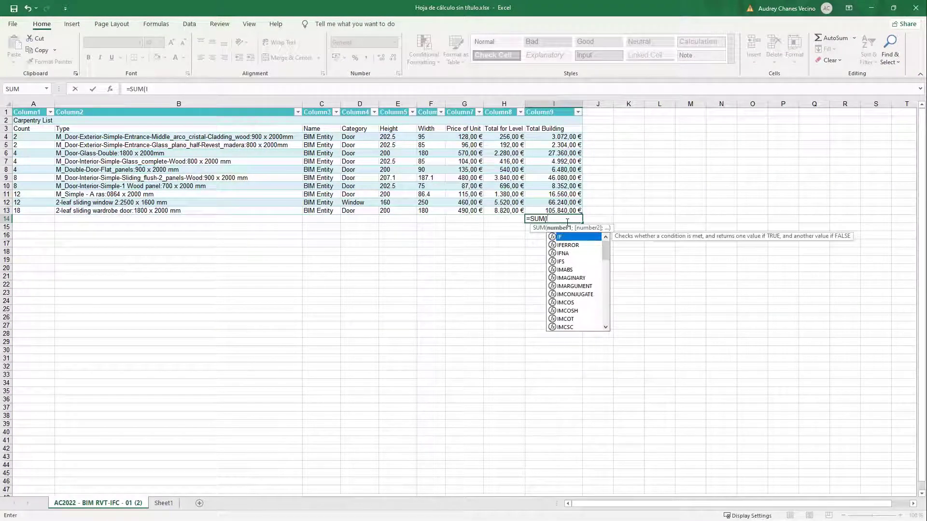
type("3:I")
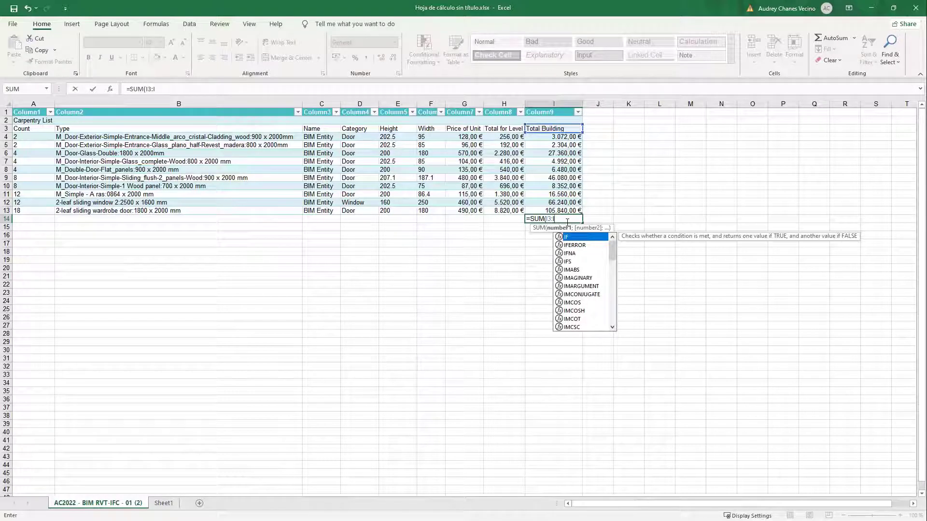
type("13)")
left_click(554, 252)
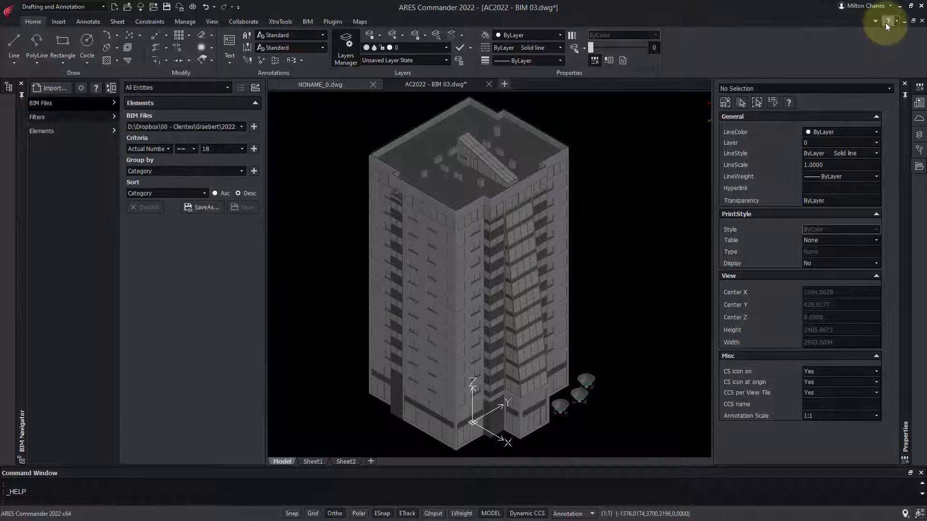
Search the help for bim and open the Labeling BIM Elements topic.
left_click(888, 22)
left_click(236, 202)
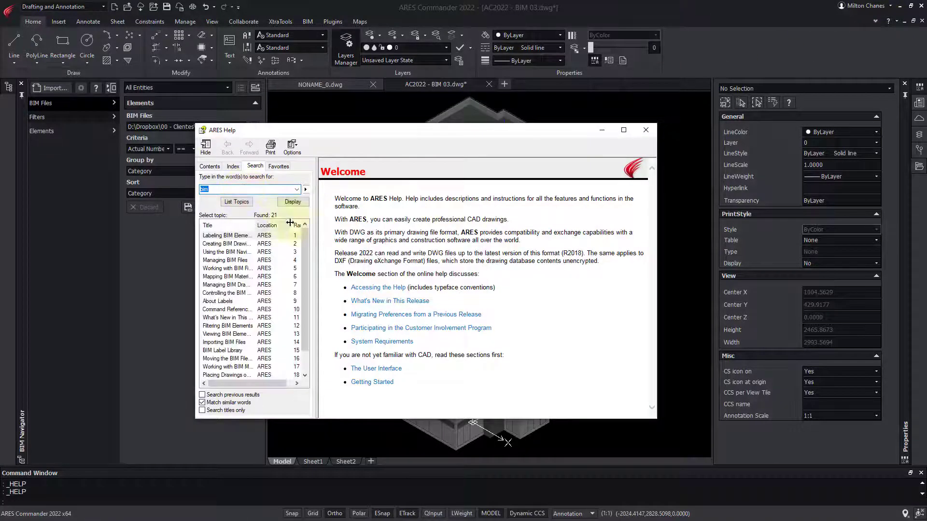
left_click(241, 235)
double_click(242, 236)
scroll(483, 289, "down", 5)
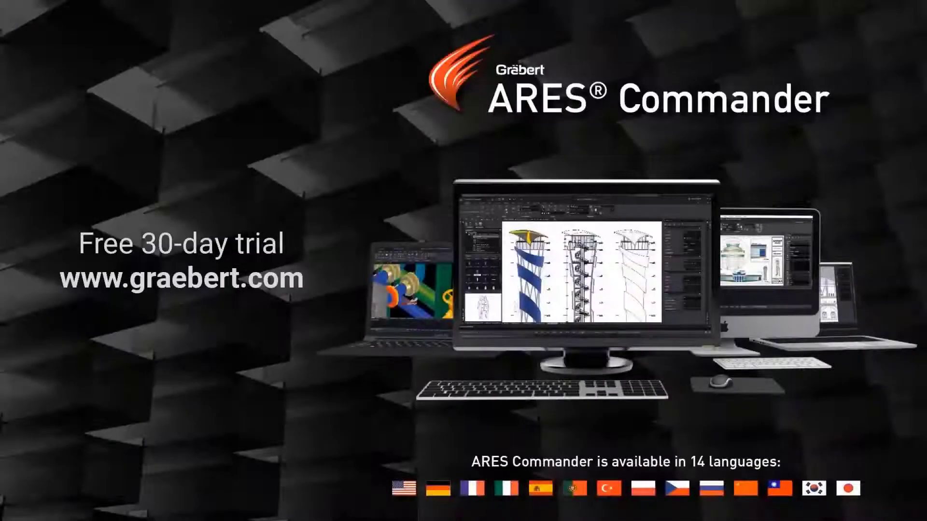